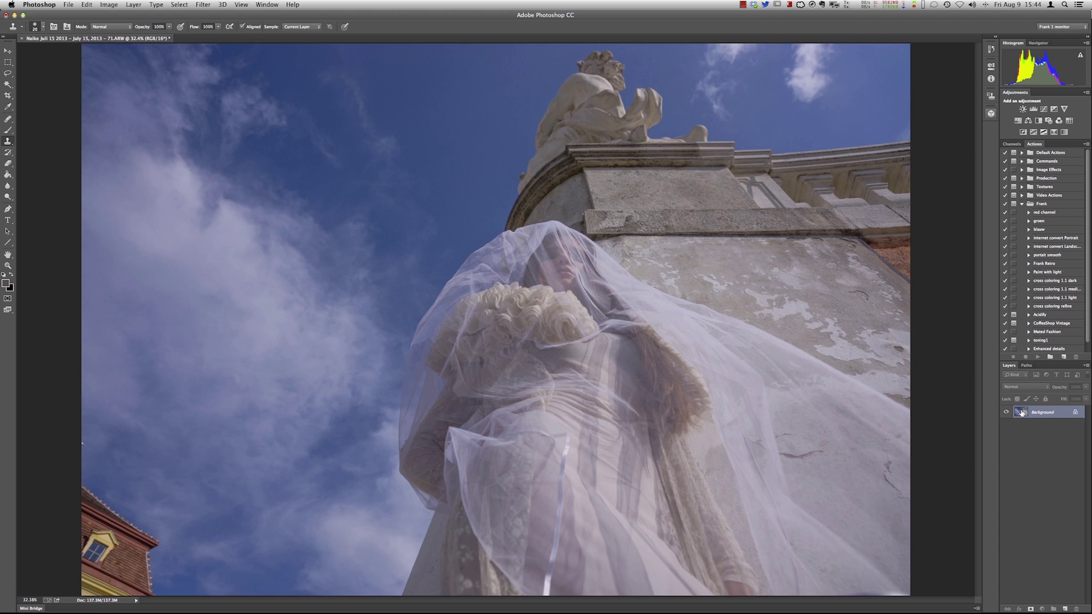
# Step: Duplicate the Background layer and launch Topaz Clarity on the copy
pyautogui.moveTo(1022, 413); pyautogui.dragTo(1064, 608)
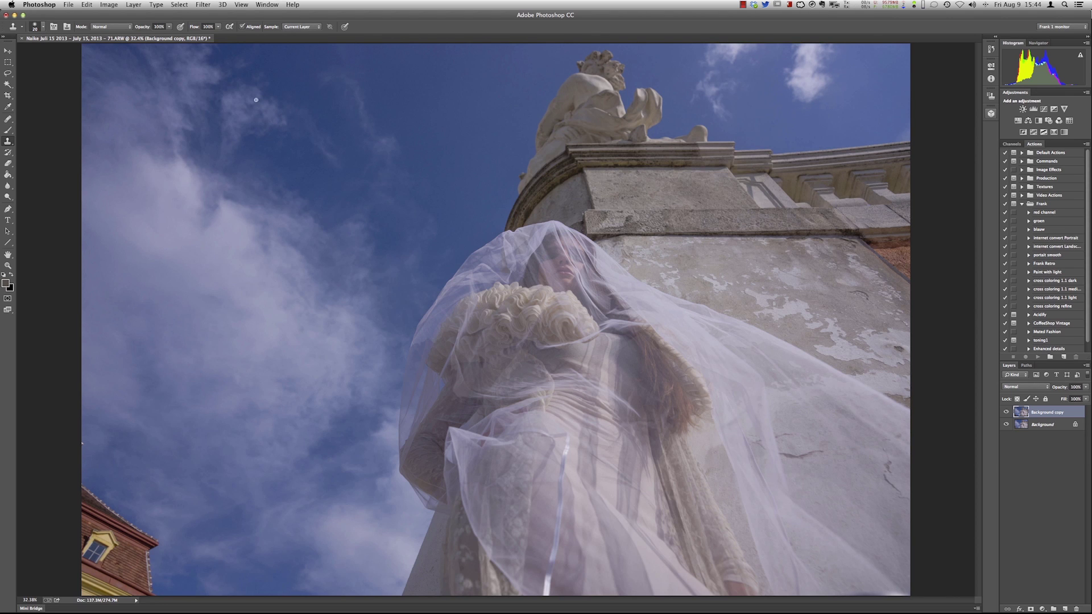
pyautogui.click(205, 5)
pyautogui.moveTo(270, 293)
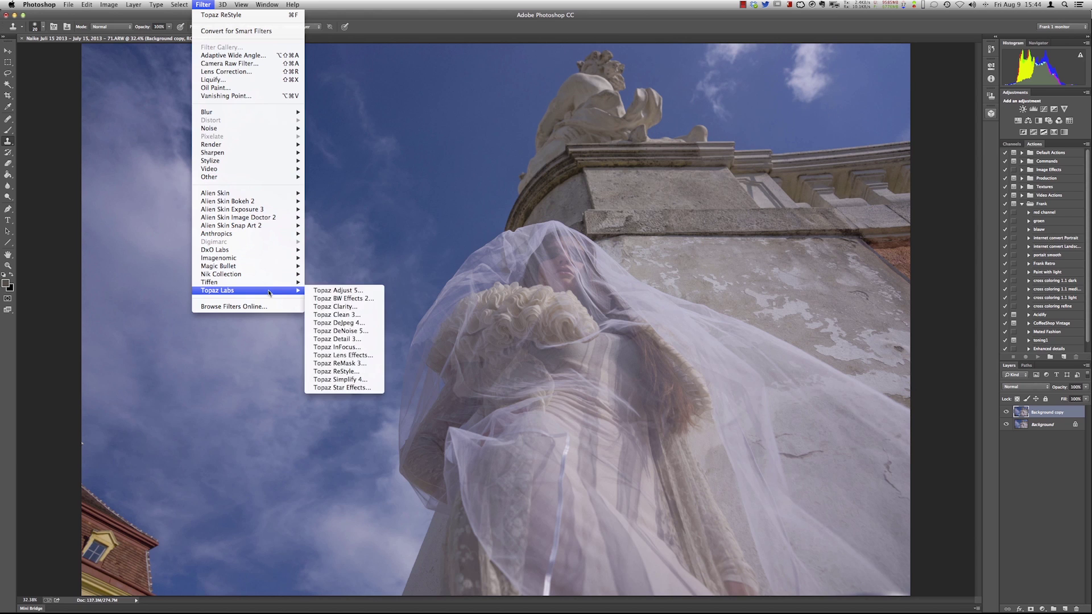
pyautogui.click(336, 307)
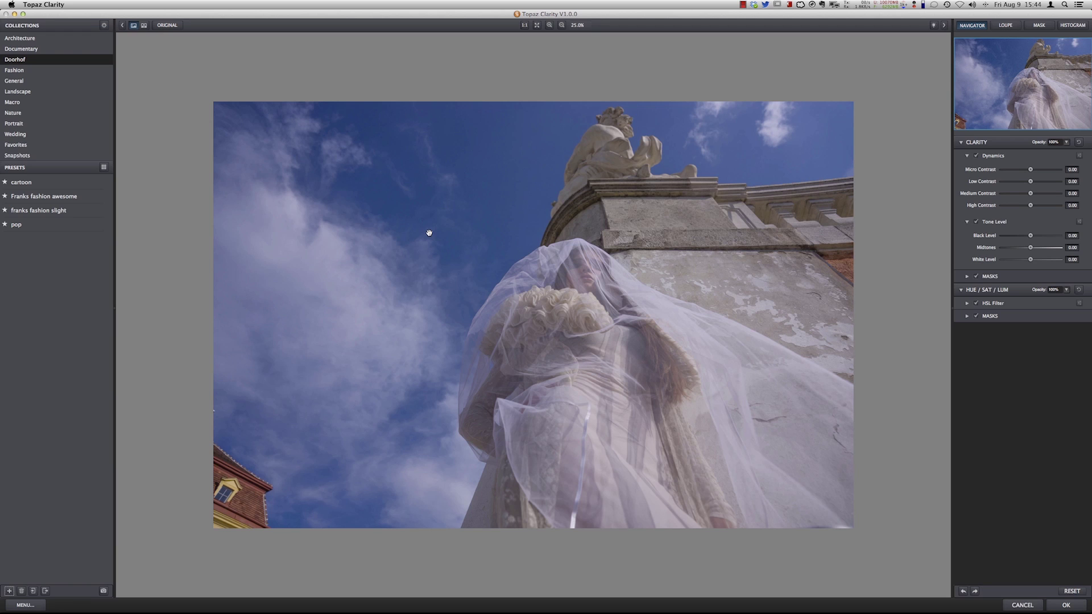
# Step: Try the cartoon preset, then apply the franks fashion slight preset instead
pyautogui.click(28, 182)
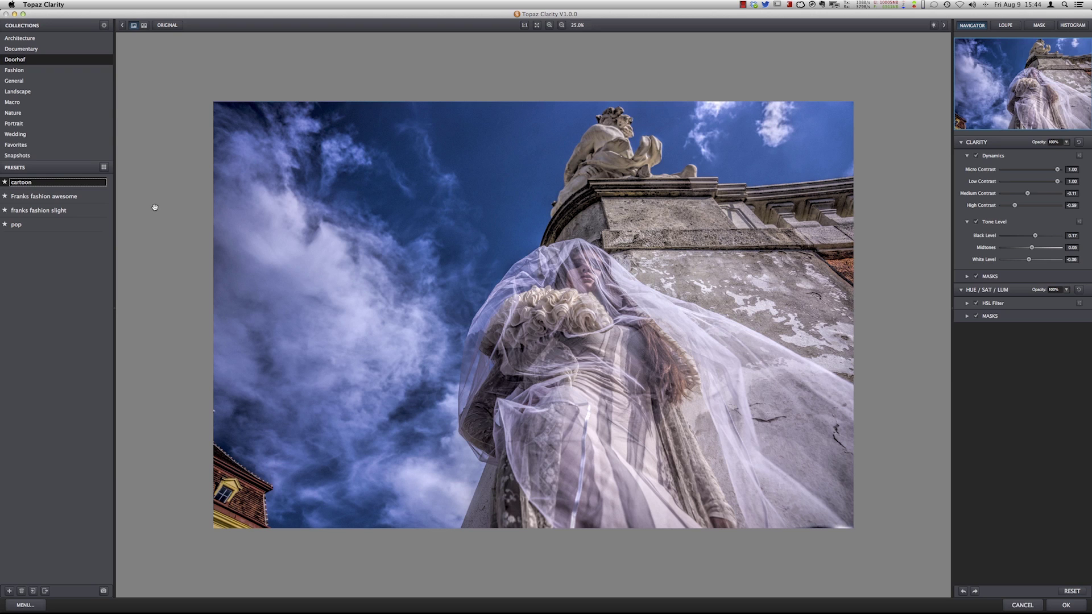
pyautogui.moveTo(37, 197)
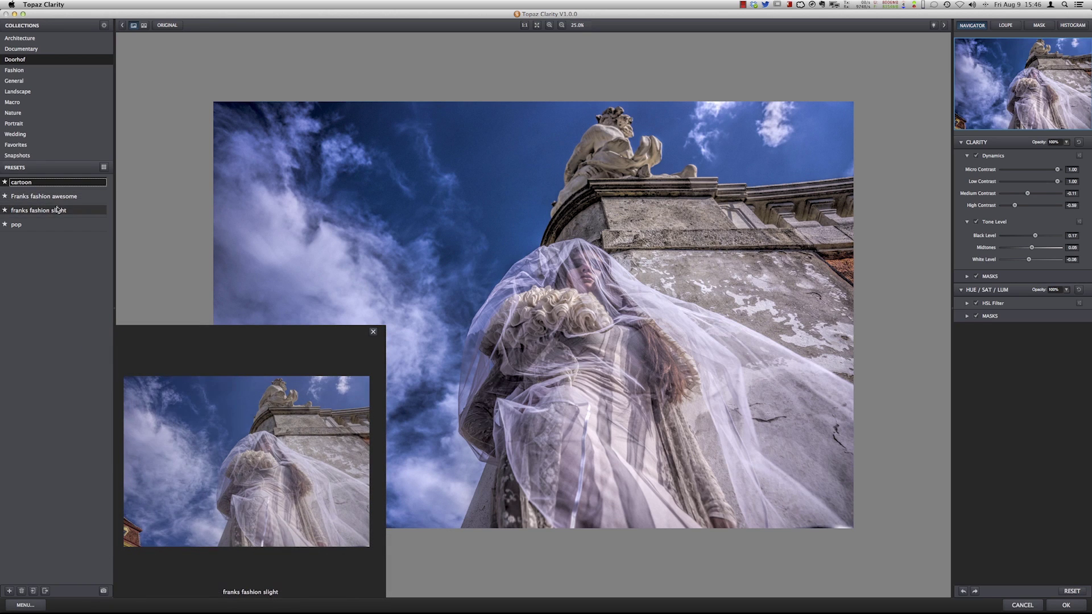
pyautogui.click(58, 211)
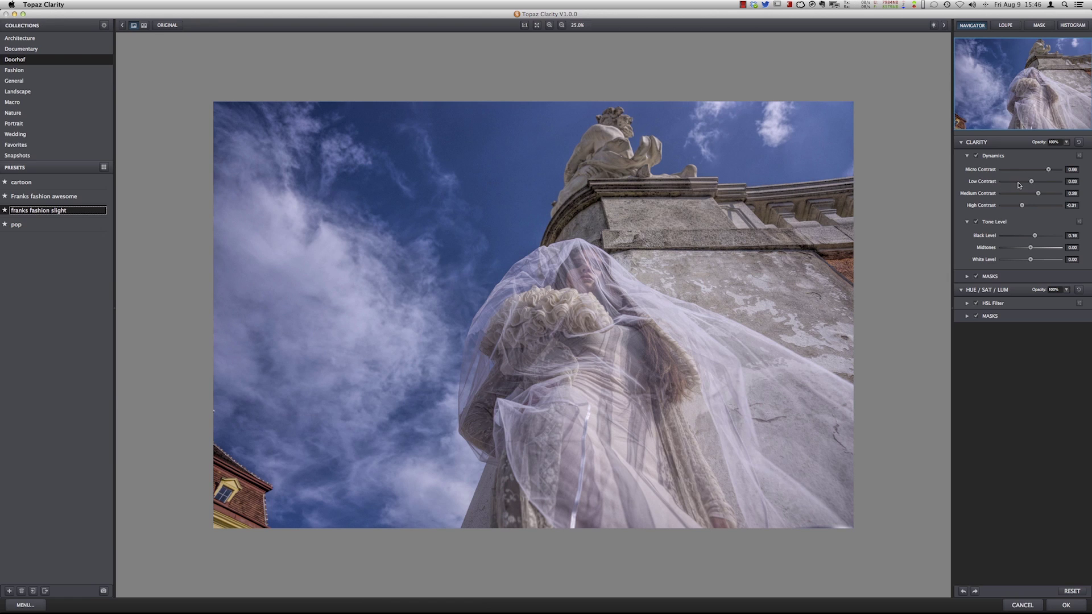
# Step: Set Micro Contrast to about 0.69, High Contrast to -0.25 and Medium Contrast to 0.03
pyautogui.moveTo(1048, 170); pyautogui.dragTo(1038, 172)
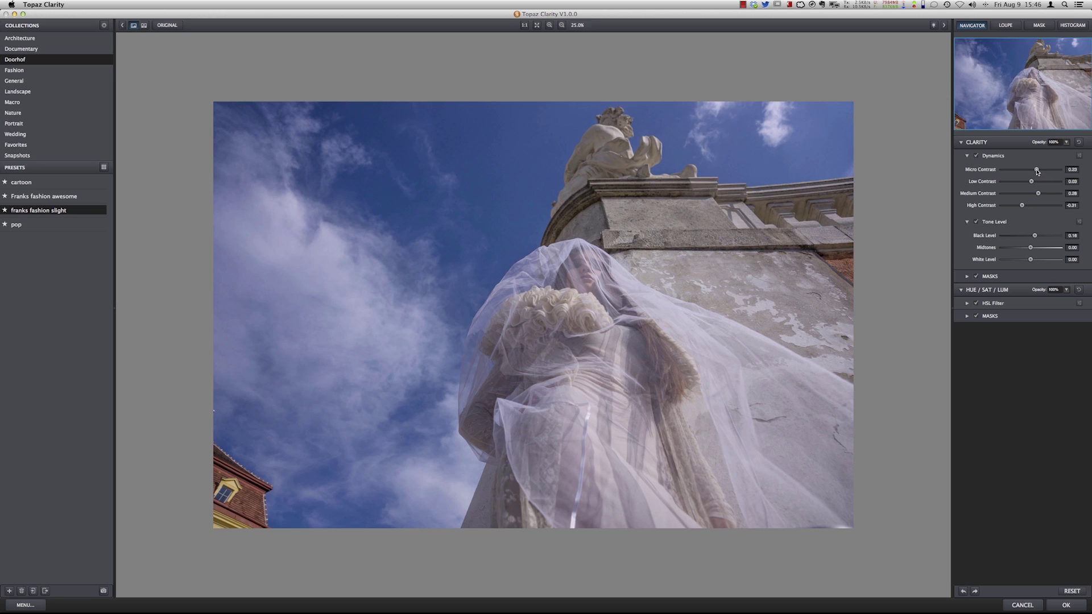
pyautogui.moveTo(1035, 171); pyautogui.dragTo(1052, 171)
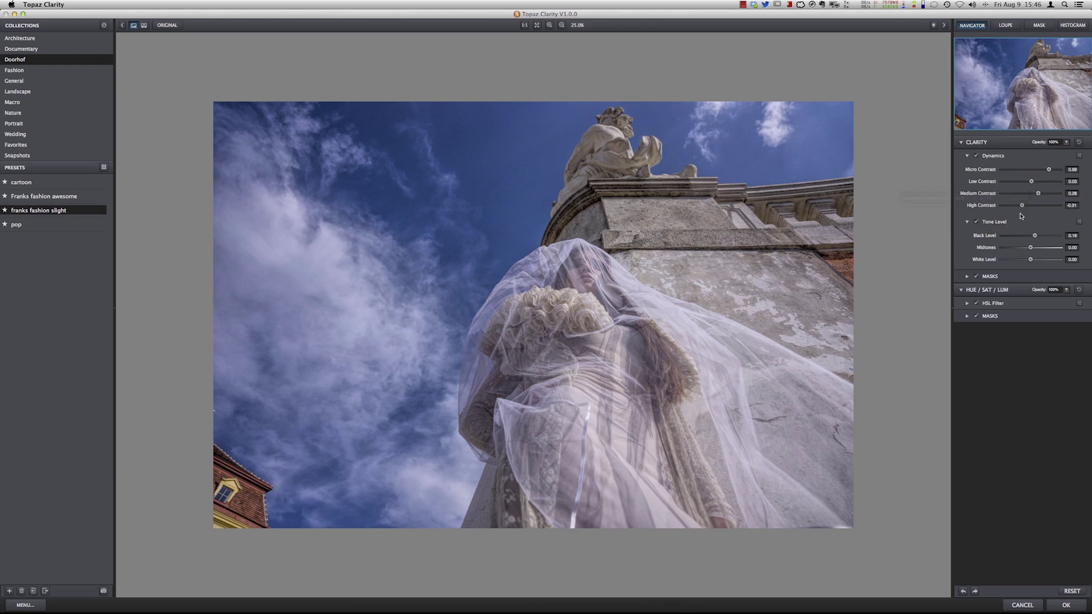
pyautogui.moveTo(1024, 210); pyautogui.dragTo(1036, 208)
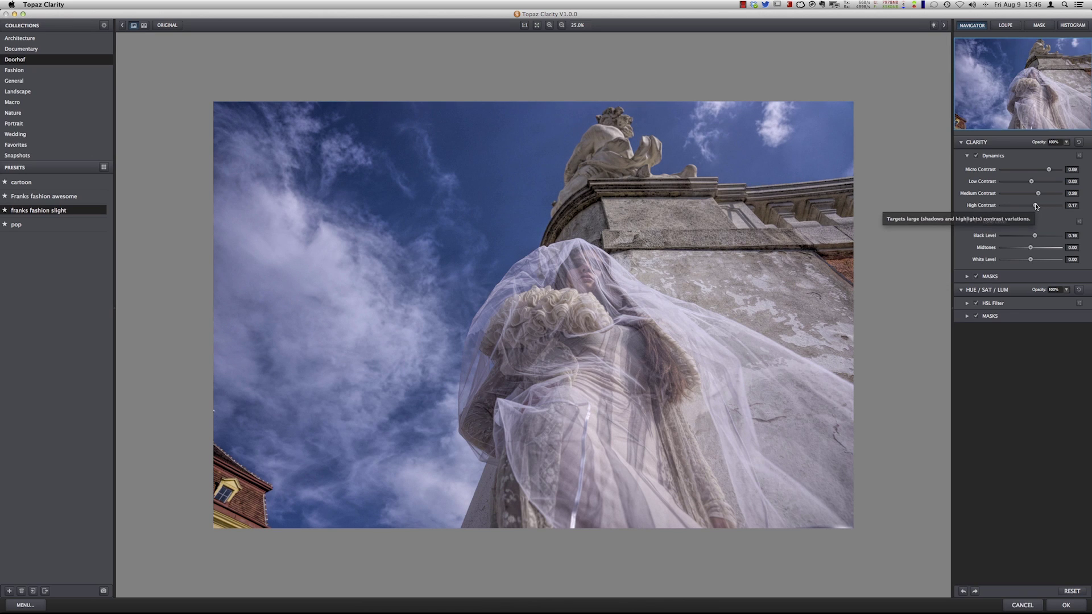
pyautogui.moveTo(1036, 207); pyautogui.dragTo(1024, 209)
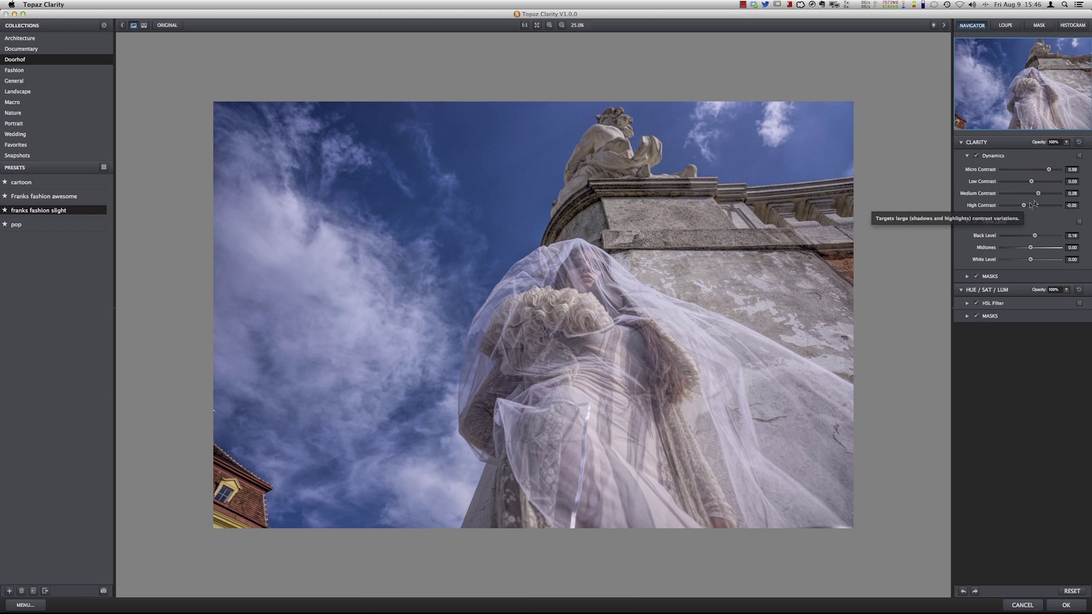
pyautogui.moveTo(1038, 194)
pyautogui.mouseDown()
pyautogui.moveTo(1027, 196)
pyautogui.moveTo(1039, 196)
pyautogui.mouseUp()
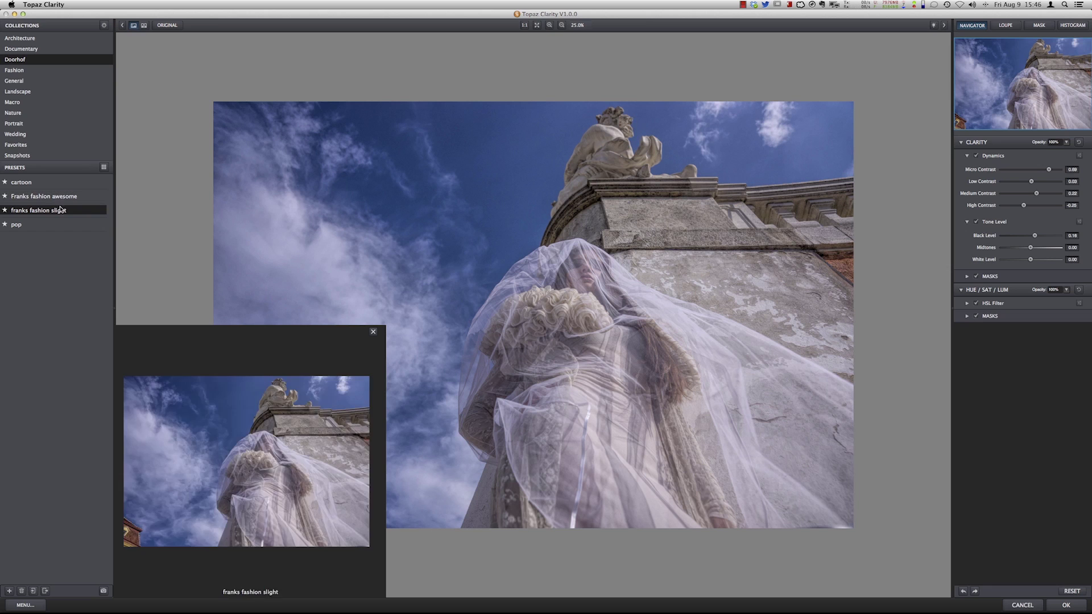
pyautogui.moveTo(49, 229)
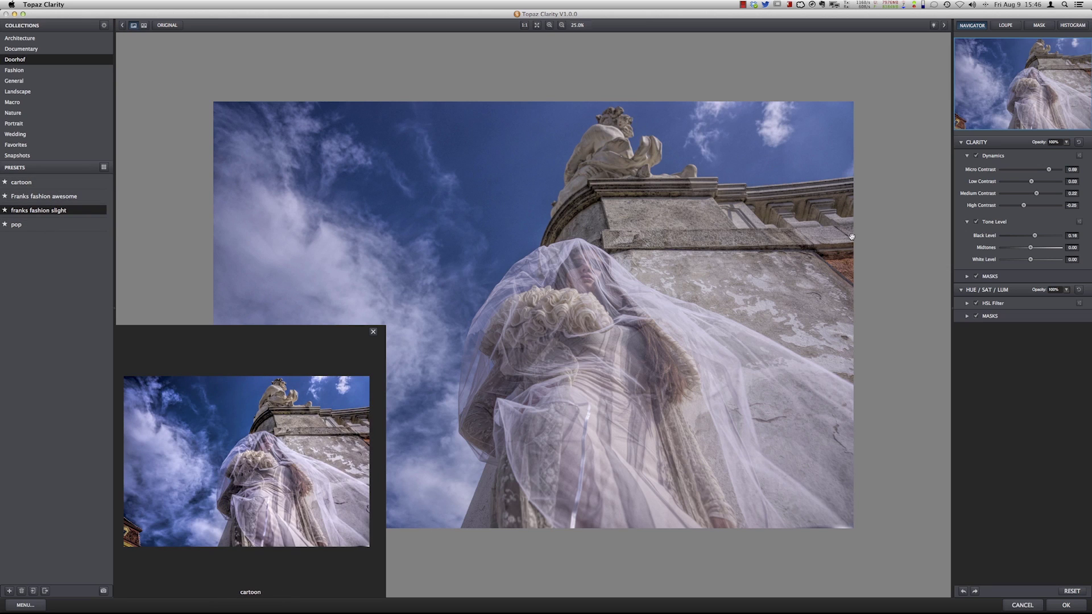
# Step: Expand Tone Level and raise Black Level to 0.31 for deeper shadows
pyautogui.click(1034, 223)
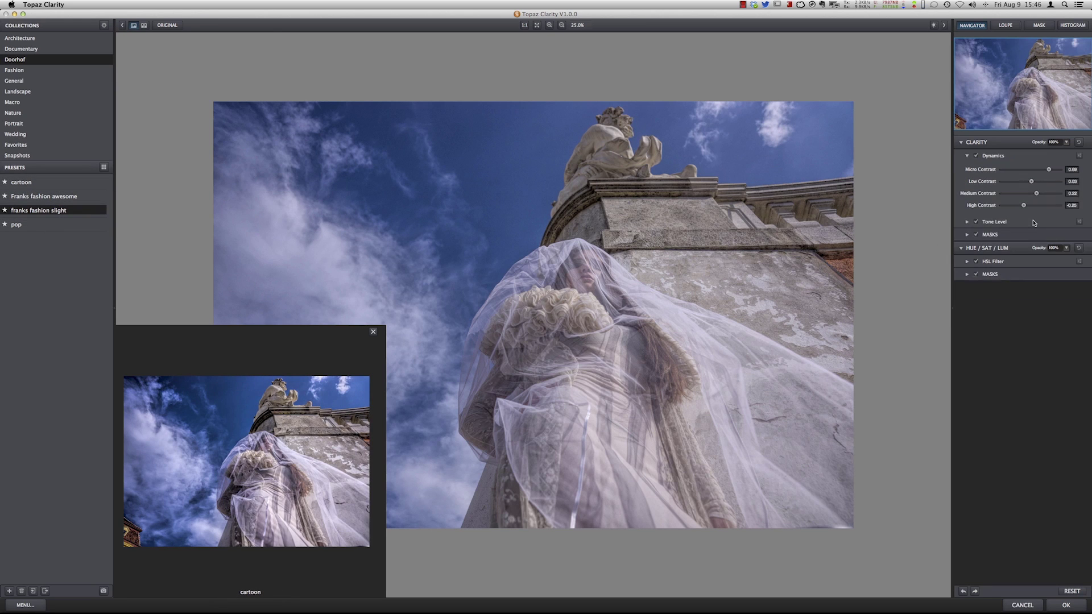
pyautogui.click(968, 222)
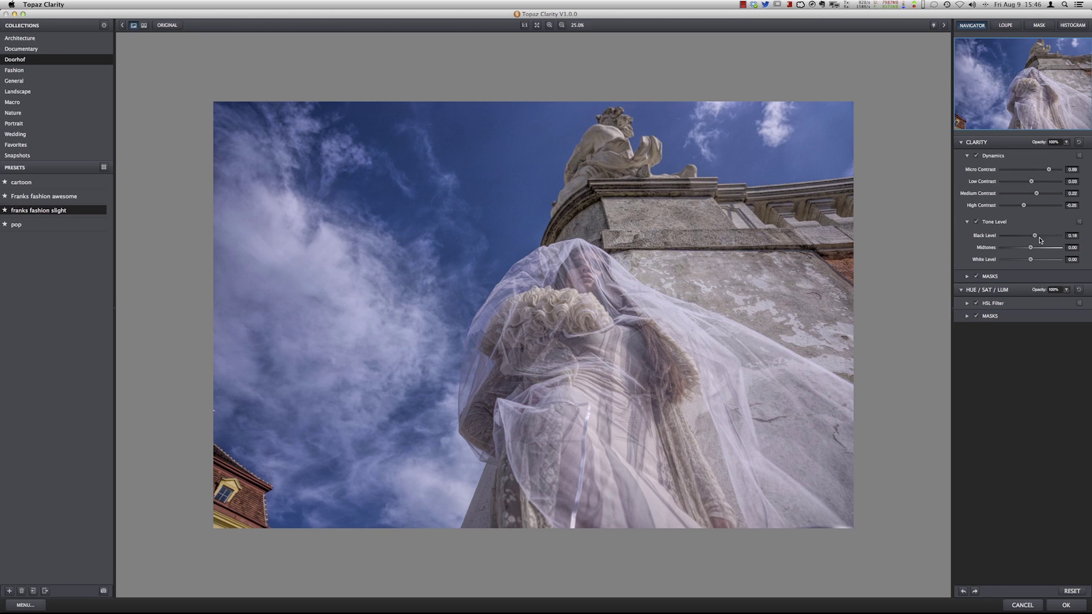
pyautogui.moveTo(1035, 238); pyautogui.dragTo(1032, 237)
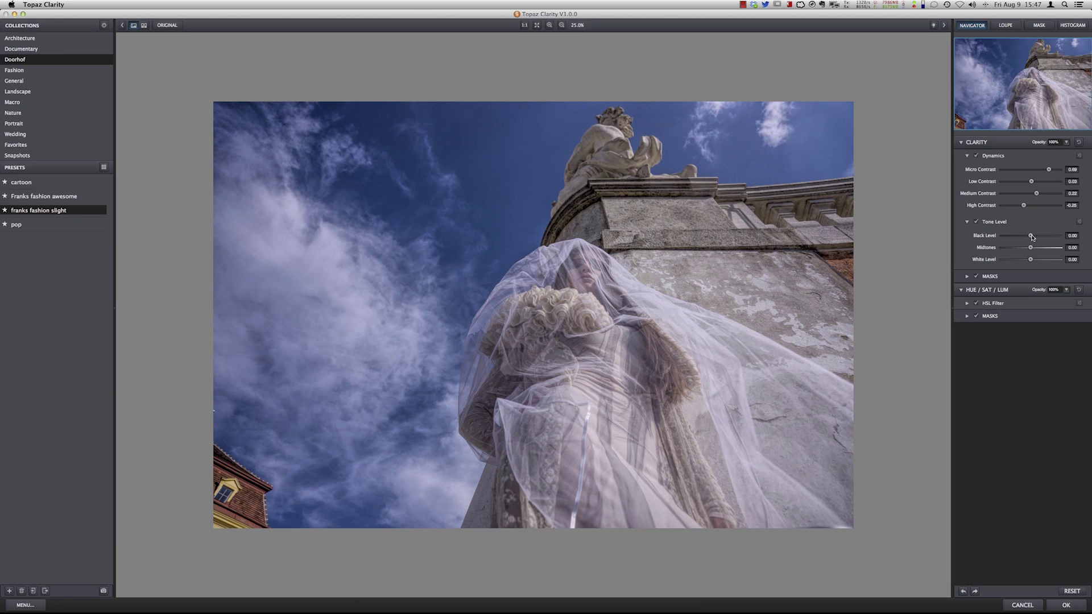
pyautogui.moveTo(1033, 236); pyautogui.dragTo(1040, 237)
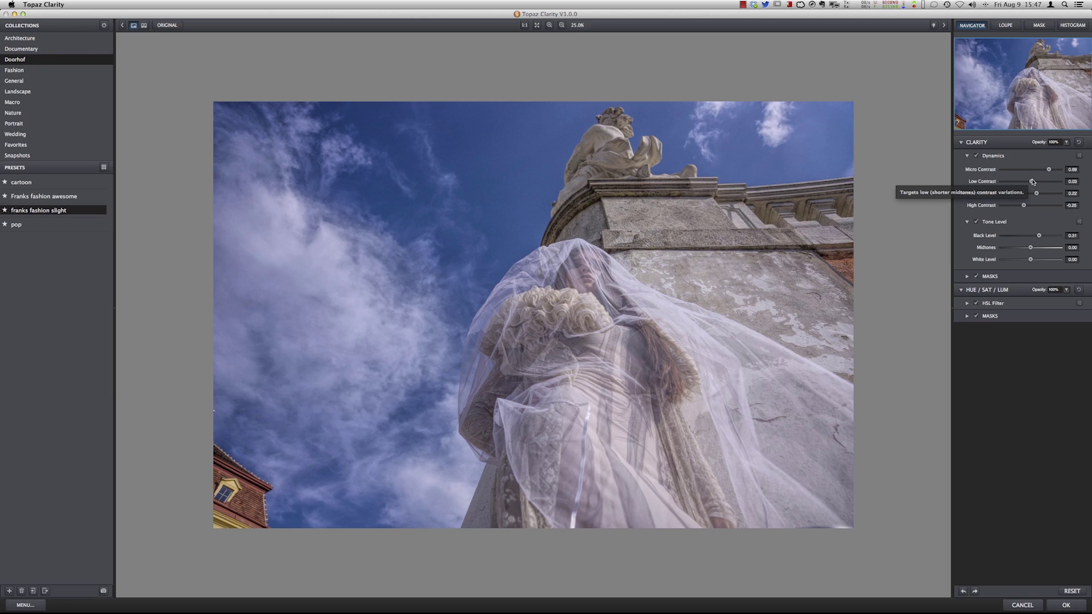
# Step: Peek at the Masks options, compare original against processed, and apply the Clarity adjustments
pyautogui.click(966, 277)
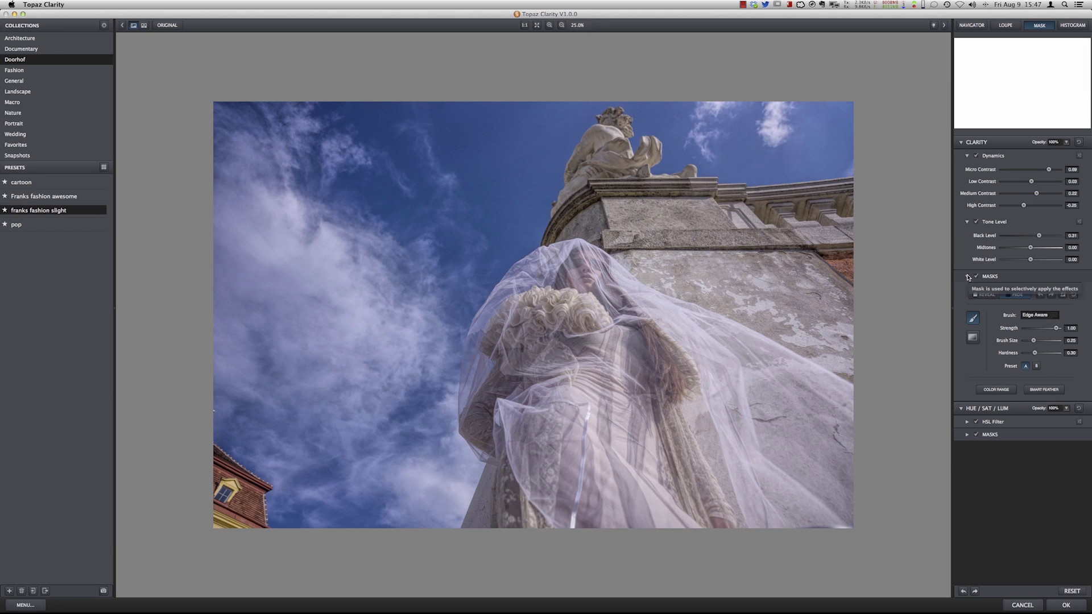
pyautogui.click(968, 276)
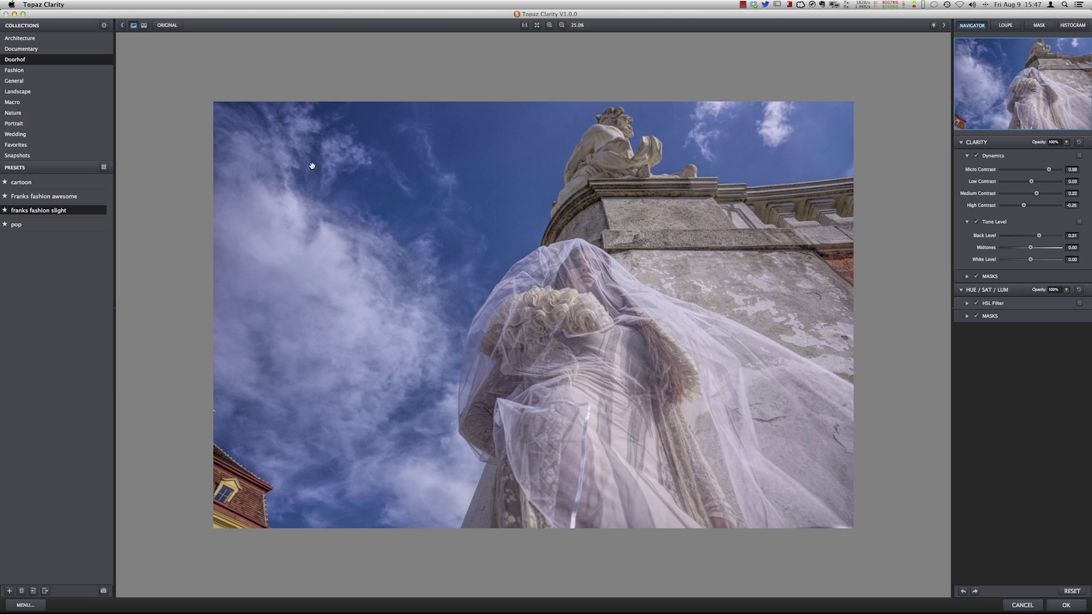
pyautogui.click(165, 27)
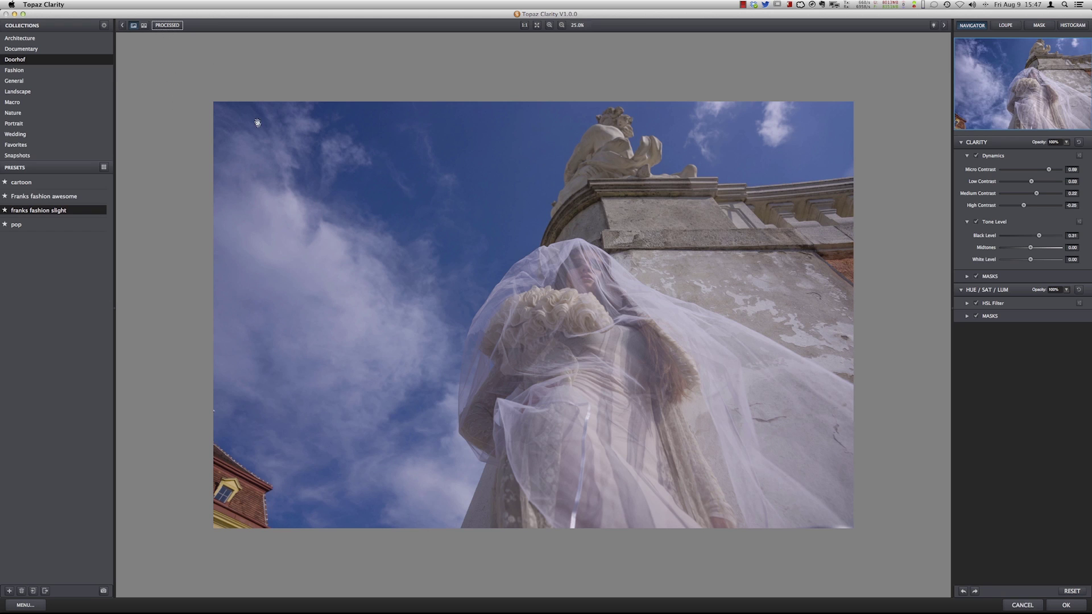
pyautogui.click(169, 27)
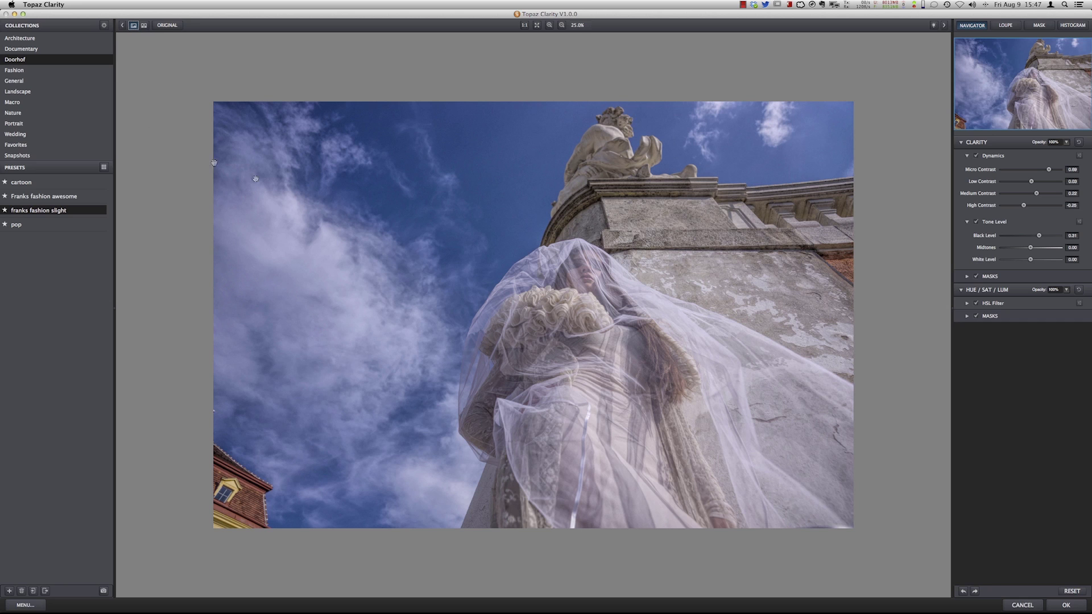
pyautogui.click(1063, 606)
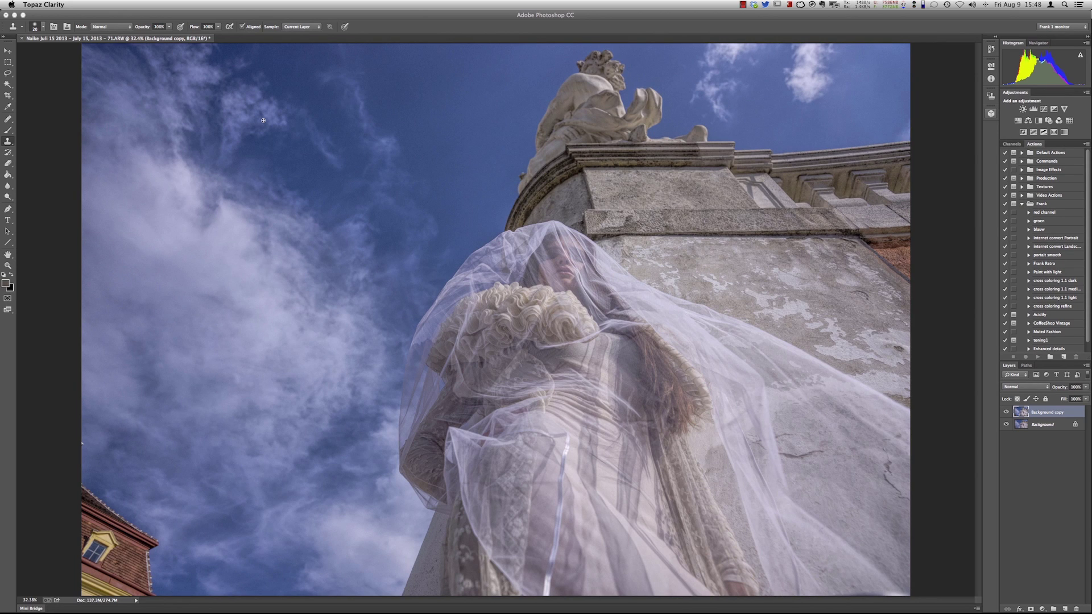
# Step: Toggle the Background copy layer's visibility off and on to compare with the original
pyautogui.click(1007, 413)
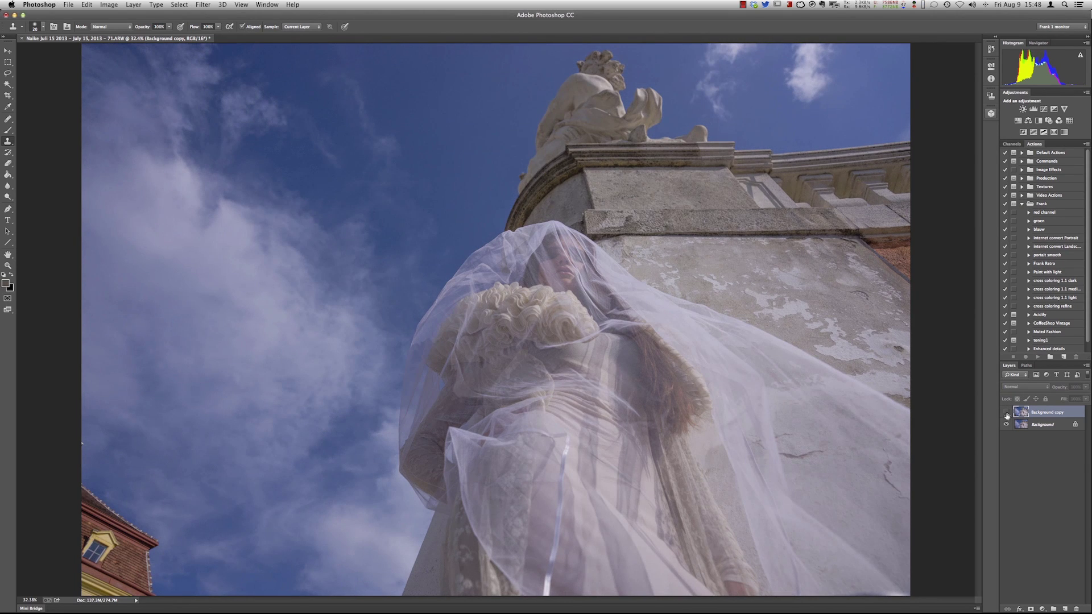
pyautogui.click(1007, 413)
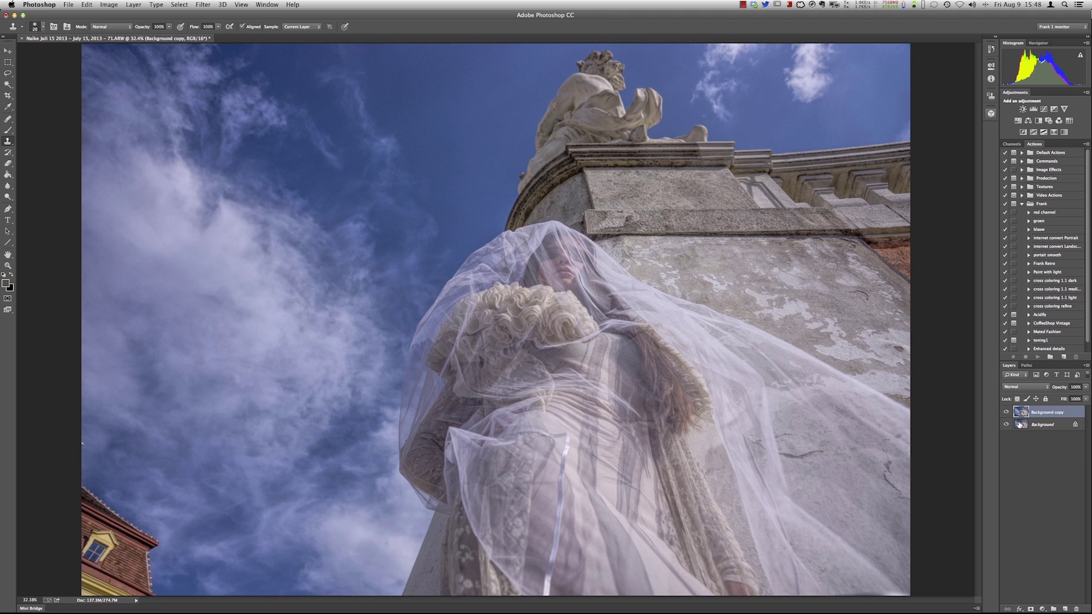
pyautogui.click(138, 5)
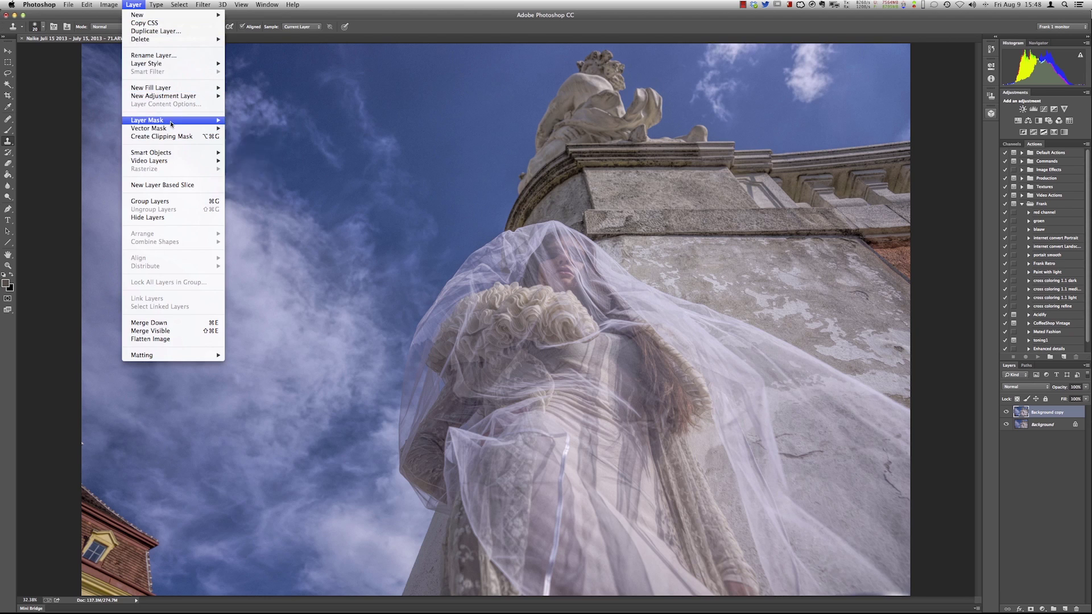
pyautogui.moveTo(173, 122)
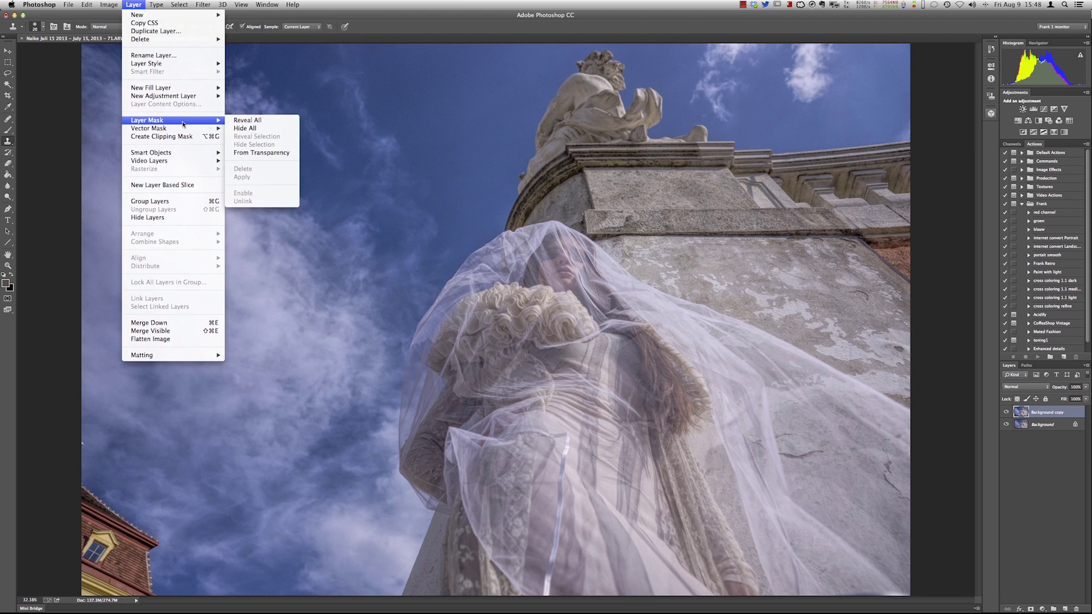
pyautogui.click(256, 121)
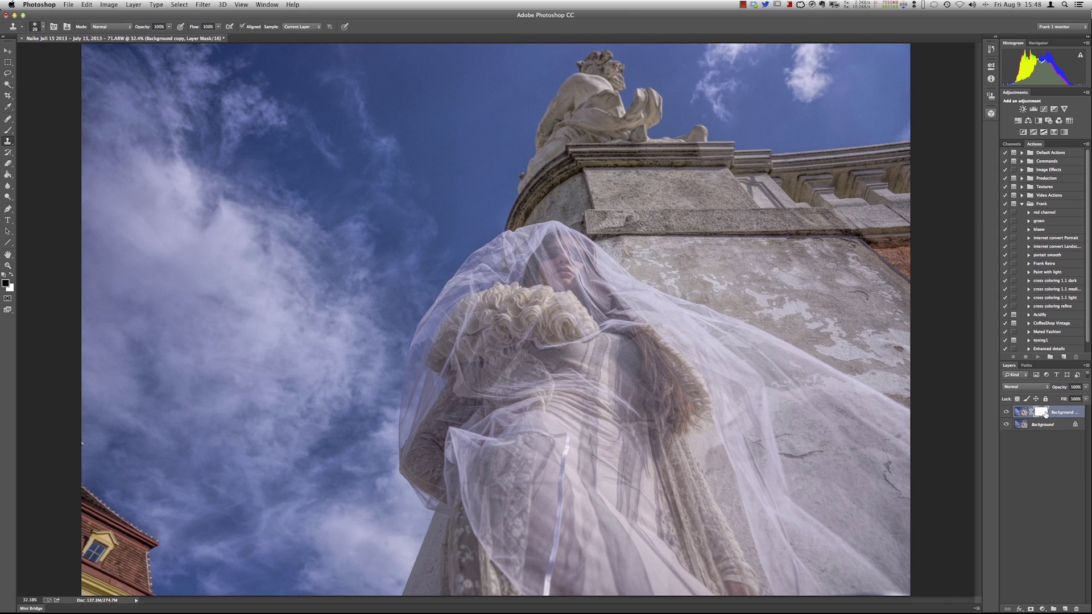
pyautogui.click(8, 130)
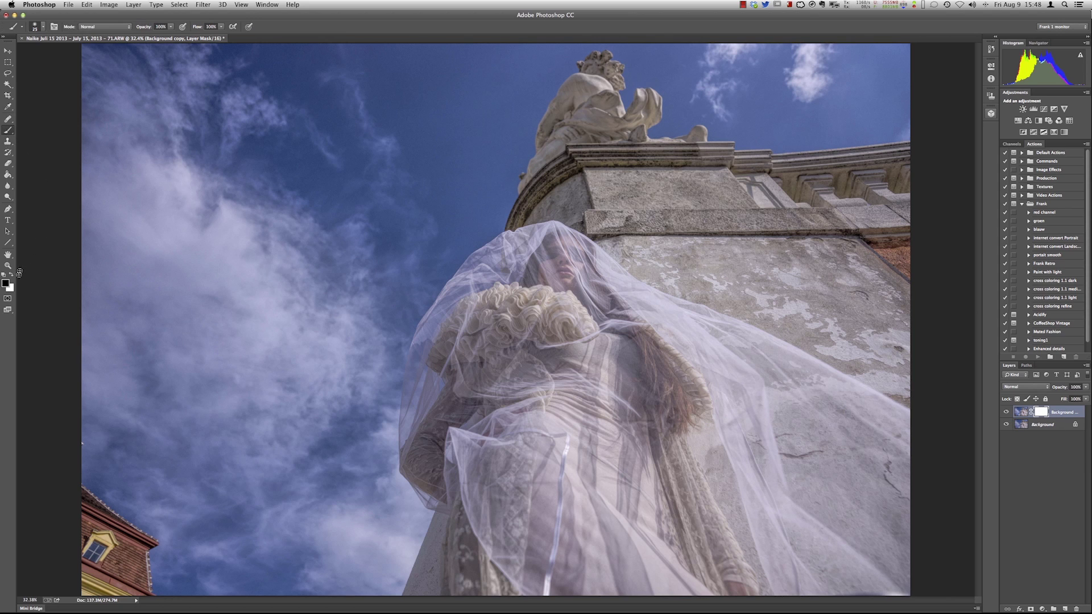
pyautogui.press(']')
pyautogui.press(']')
pyautogui.press(']')
pyautogui.press(']')
pyautogui.press(']')
pyautogui.press(']')
pyautogui.press(']')
pyautogui.press(']')
pyautogui.press(']')
pyautogui.press(']')
pyautogui.press(']')
pyautogui.press(']')
pyautogui.press(']')
pyautogui.press(']')
pyautogui.press(']')
pyautogui.press(']')
pyautogui.press(']')
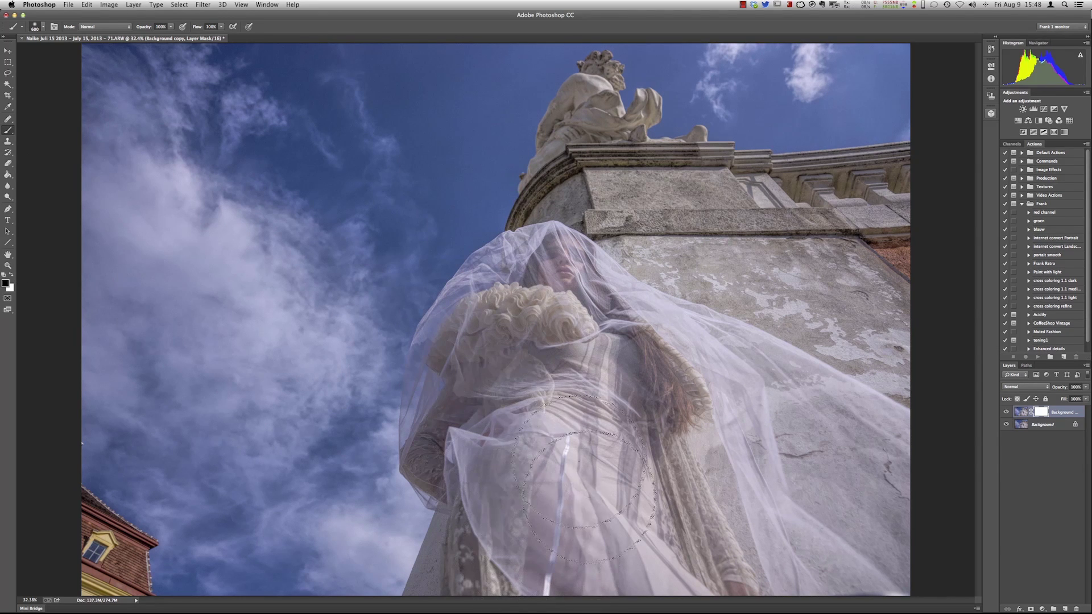
pyautogui.moveTo(781, 464)
pyautogui.mouseDown()
pyautogui.moveTo(794, 459)
pyautogui.moveTo(769, 473)
pyautogui.mouseUp()
pyautogui.press('x')
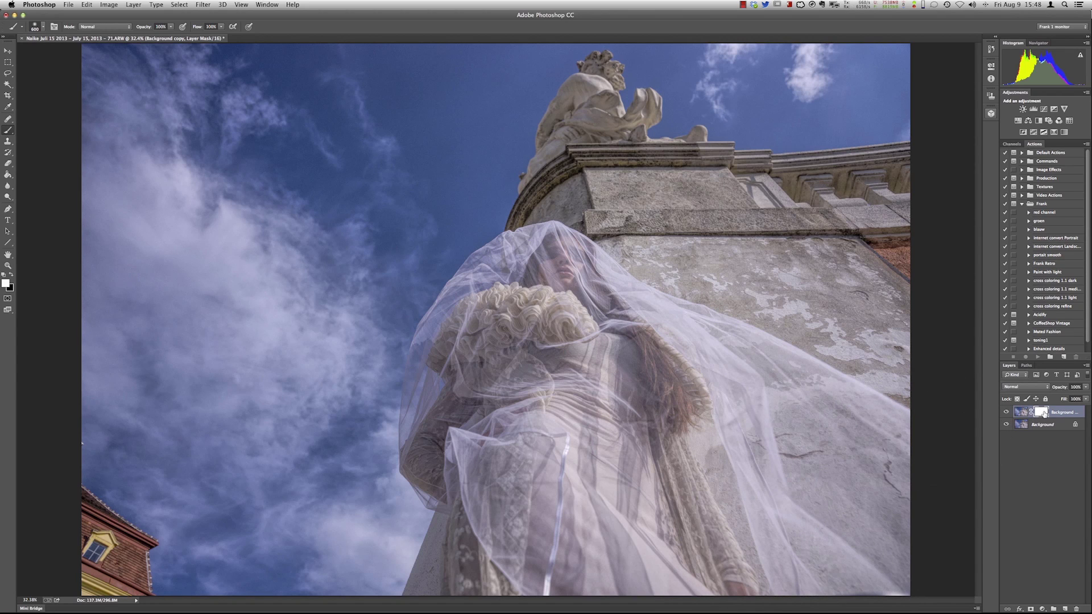
pyautogui.moveTo(1045, 414); pyautogui.dragTo(1076, 610)
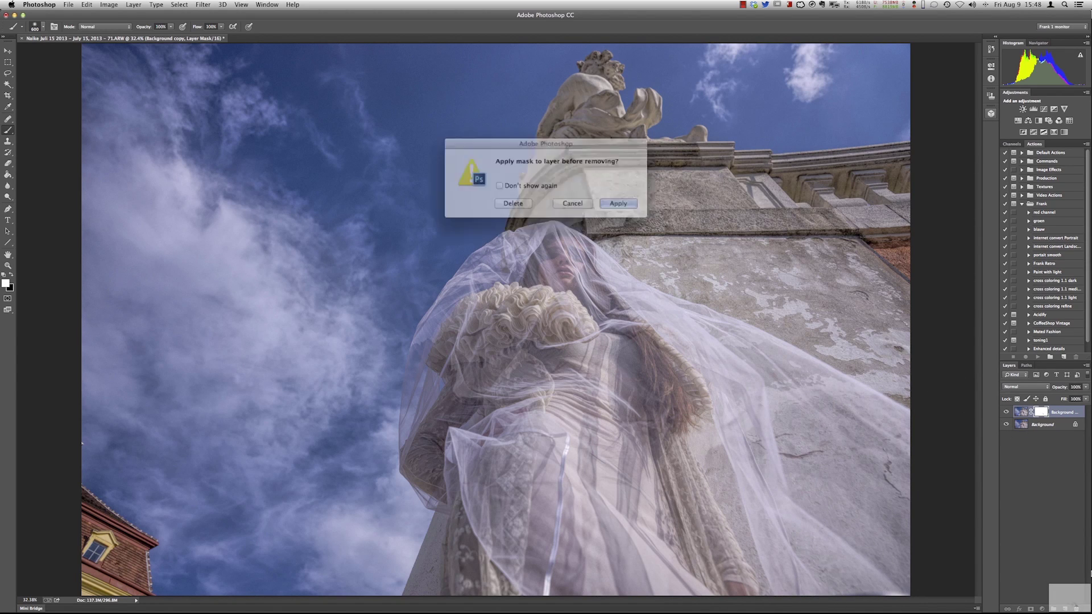
pyautogui.click(514, 203)
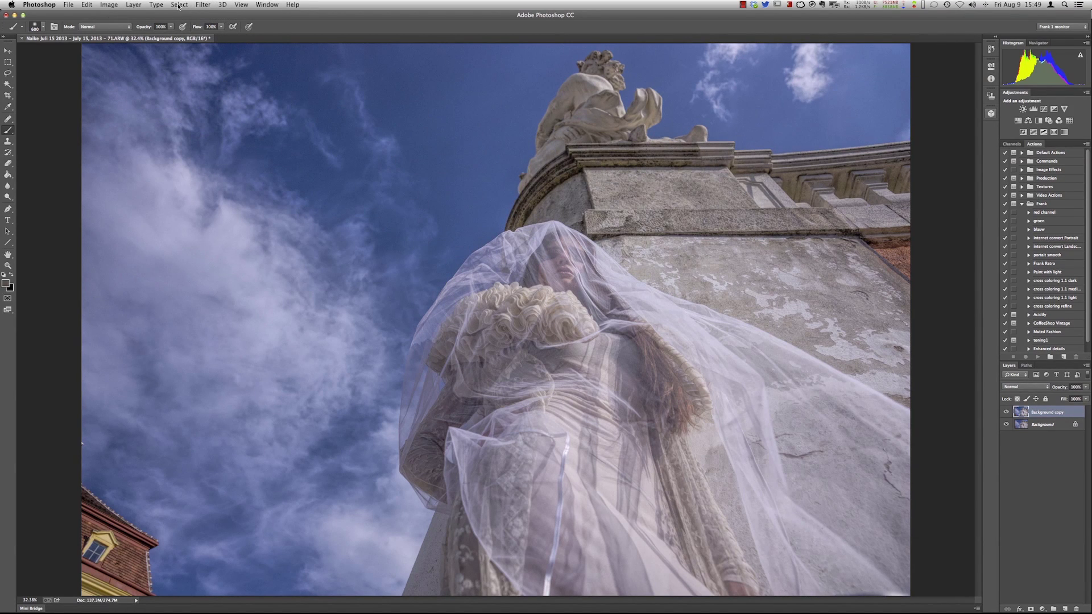
# Step: Flatten the image into a single Background layer and duplicate it
pyautogui.click(137, 7)
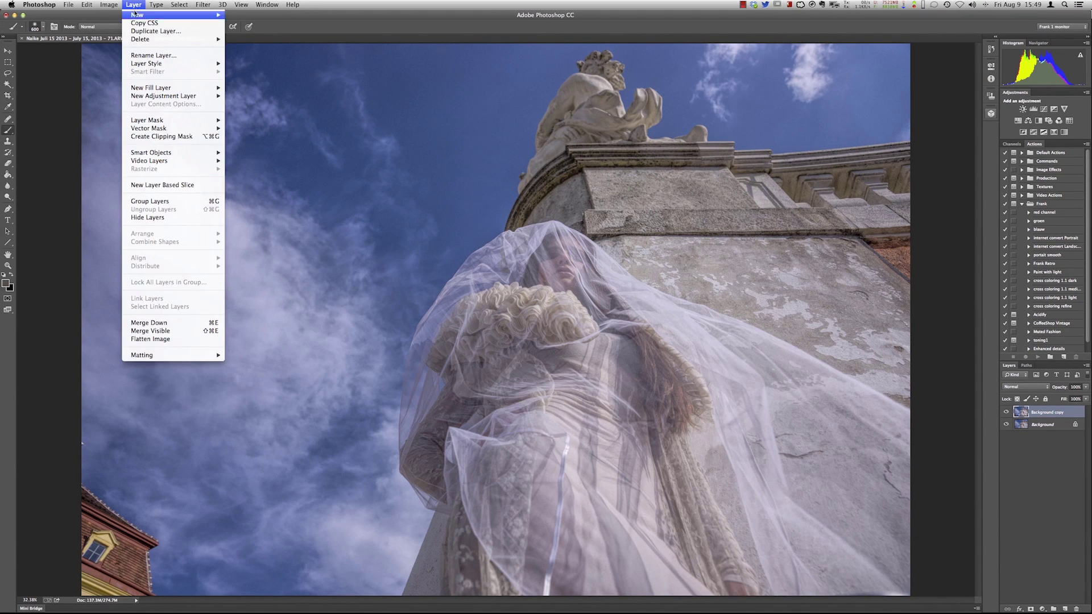
pyautogui.click(149, 341)
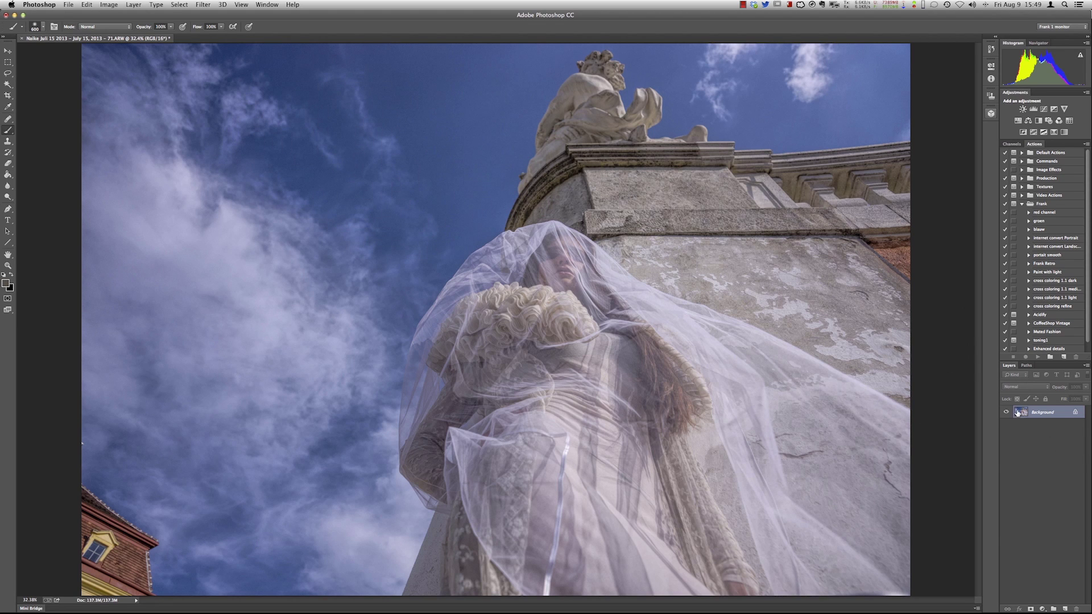
pyautogui.moveTo(1018, 413)
pyautogui.mouseDown()
pyautogui.moveTo(1046, 590)
pyautogui.moveTo(1065, 609)
pyautogui.mouseUp()
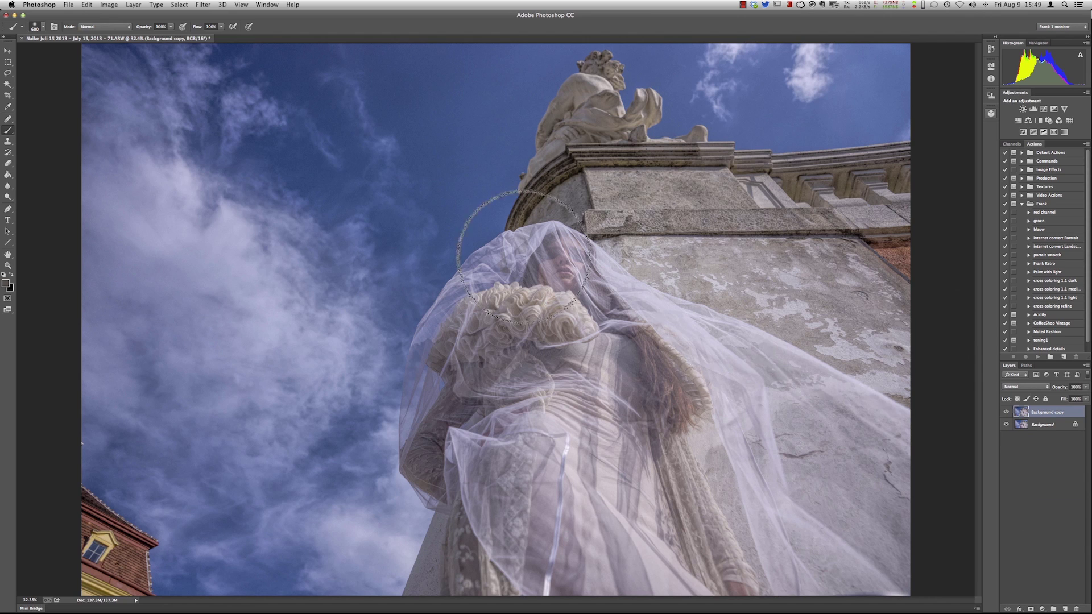
# Step: Launch Topaz ReStyle from the Topaz Labs filters on the Background copy
pyautogui.click(203, 4)
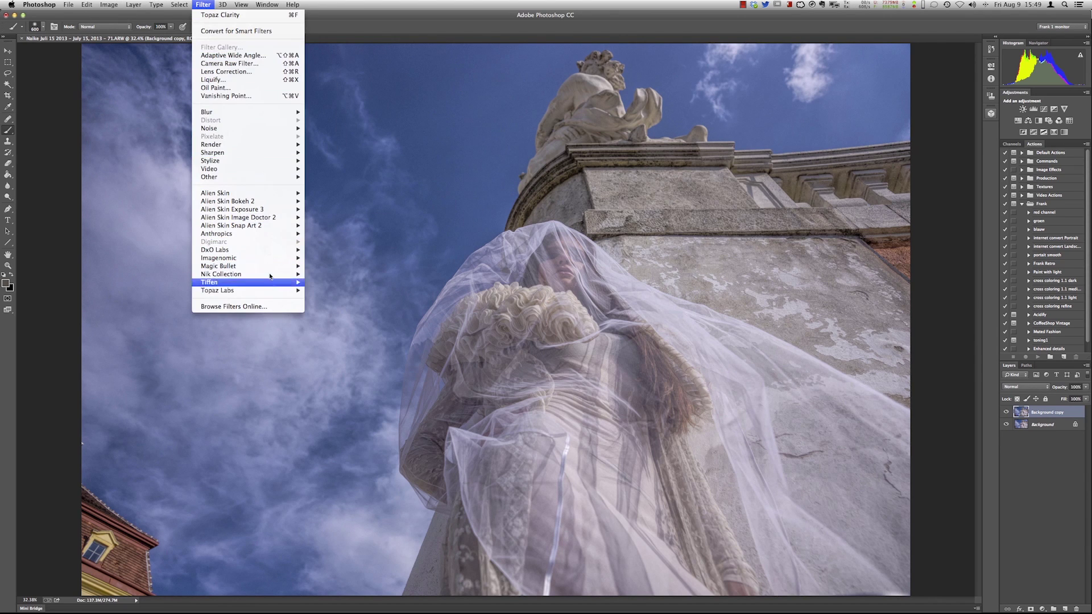
pyautogui.moveTo(262, 290)
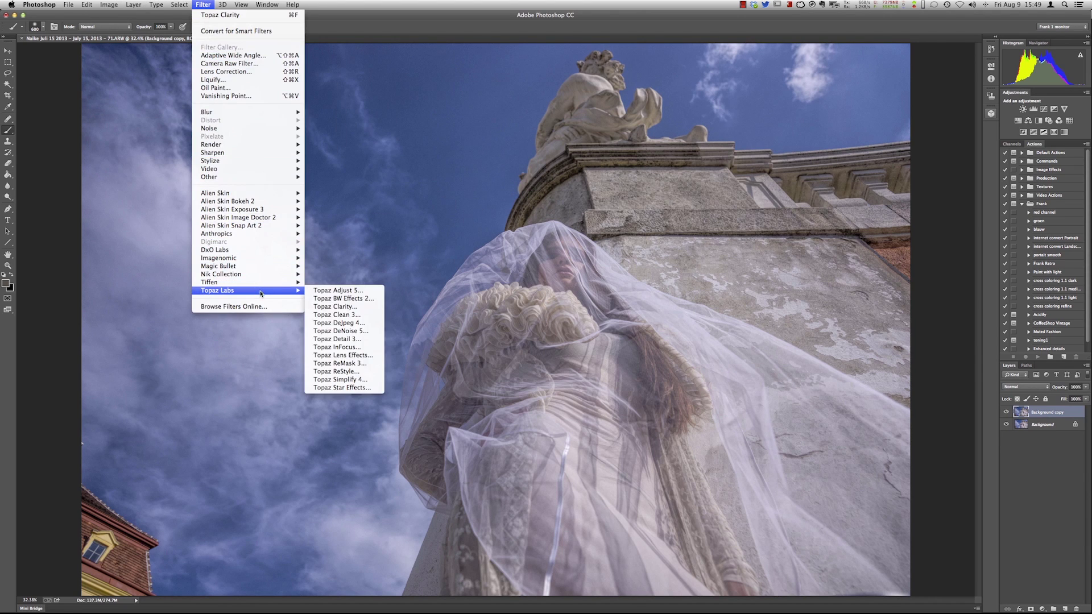
pyautogui.click(355, 378)
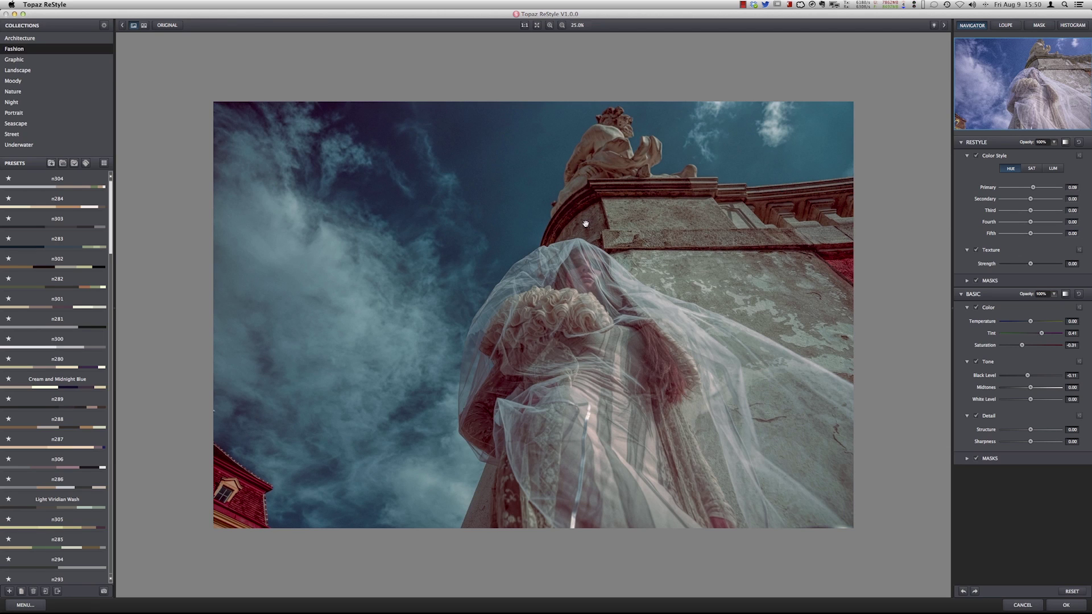
# Step: Wait for Topaz ReStyle to load the bride photo in its preview
pyautogui.moveTo(61, 208)
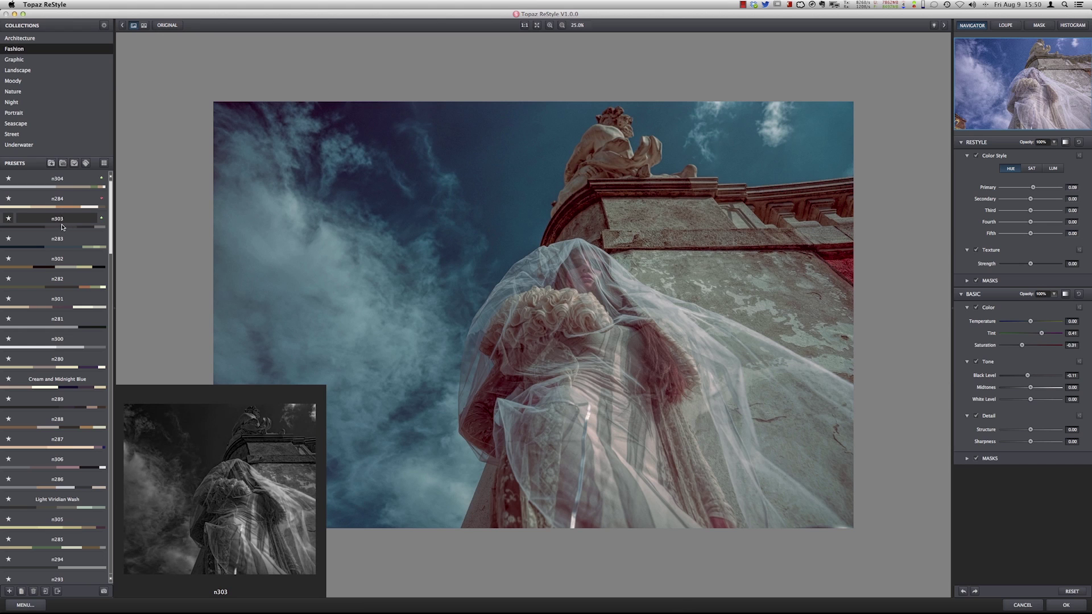
# Step: Apply preset n303 and set the Primary luminance to -0.52 under LUM
pyautogui.click(62, 221)
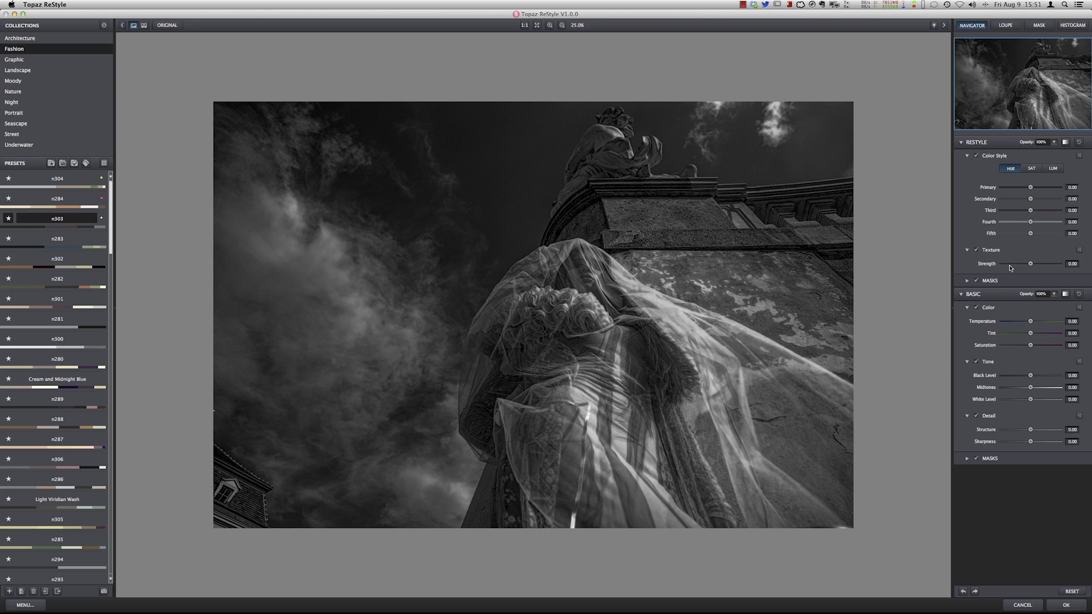
pyautogui.click(1054, 169)
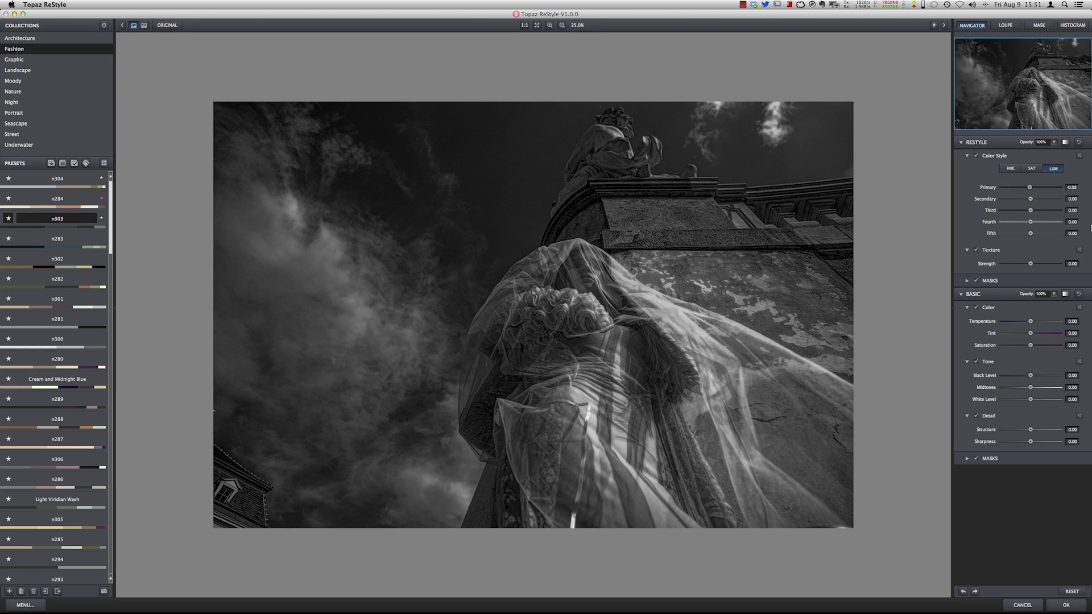
pyautogui.click(1010, 168)
pyautogui.click(1053, 169)
pyautogui.moveTo(1031, 188)
pyautogui.mouseDown()
pyautogui.moveTo(1051, 189)
pyautogui.moveTo(1014, 192)
pyautogui.mouseUp()
pyautogui.moveTo(1014, 192); pyautogui.dragTo(1038, 211)
# Step: Test a weaker ReStyle opacity, then restore it to 100%
pyautogui.click(1055, 142)
pyautogui.click(1061, 147)
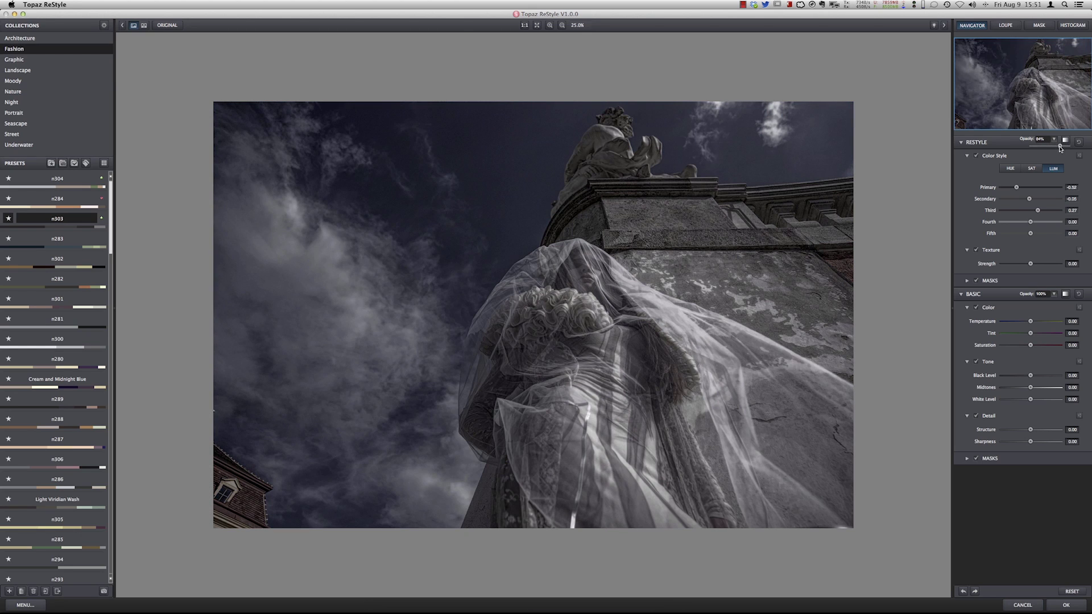
pyautogui.moveTo(1061, 146); pyautogui.dragTo(1067, 147)
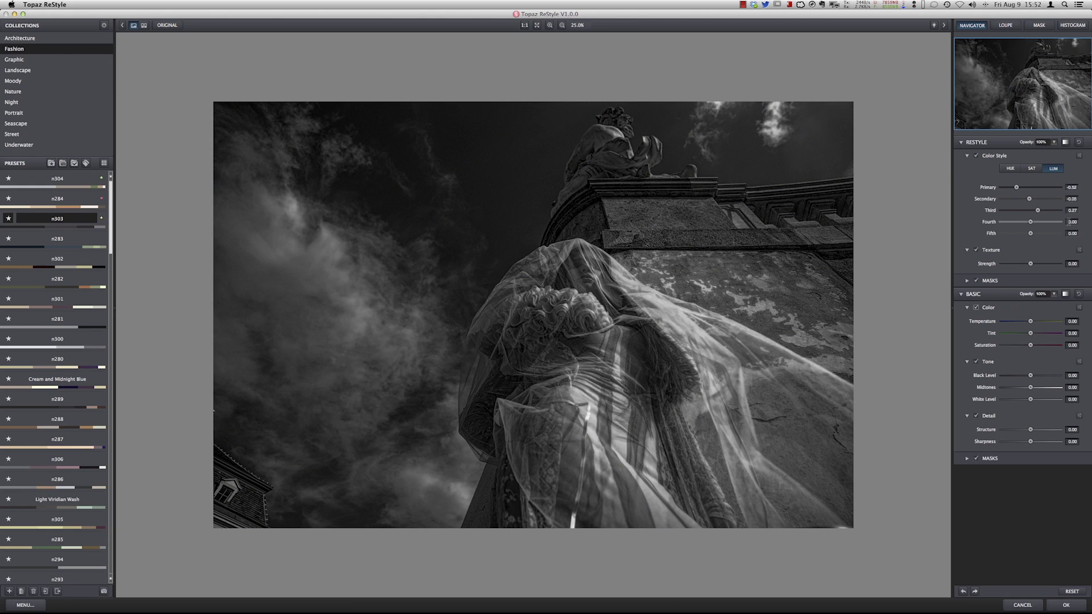
pyautogui.moveTo(62, 263)
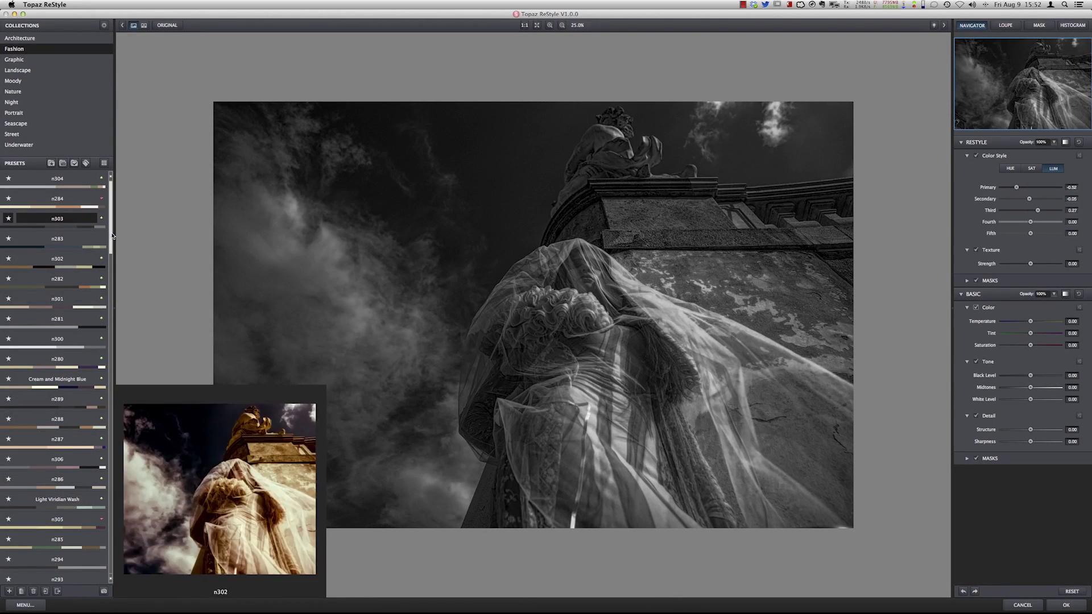
pyautogui.moveTo(112, 235); pyautogui.dragTo(124, 303)
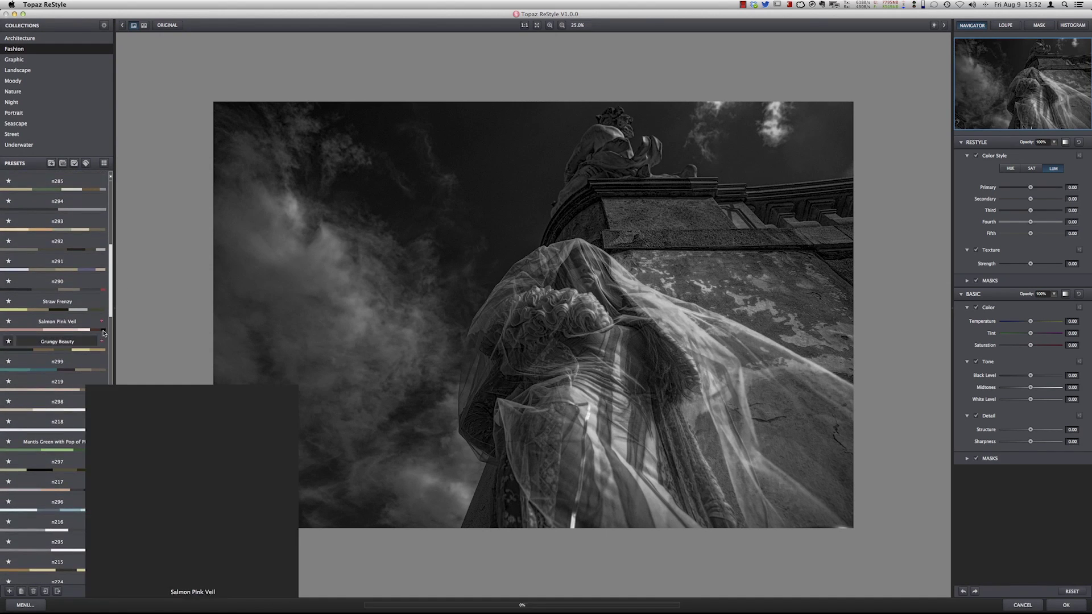
# Step: Apply preset n296 at 40% ReStyle opacity and lower the Tint to -0.50
pyautogui.click(54, 507)
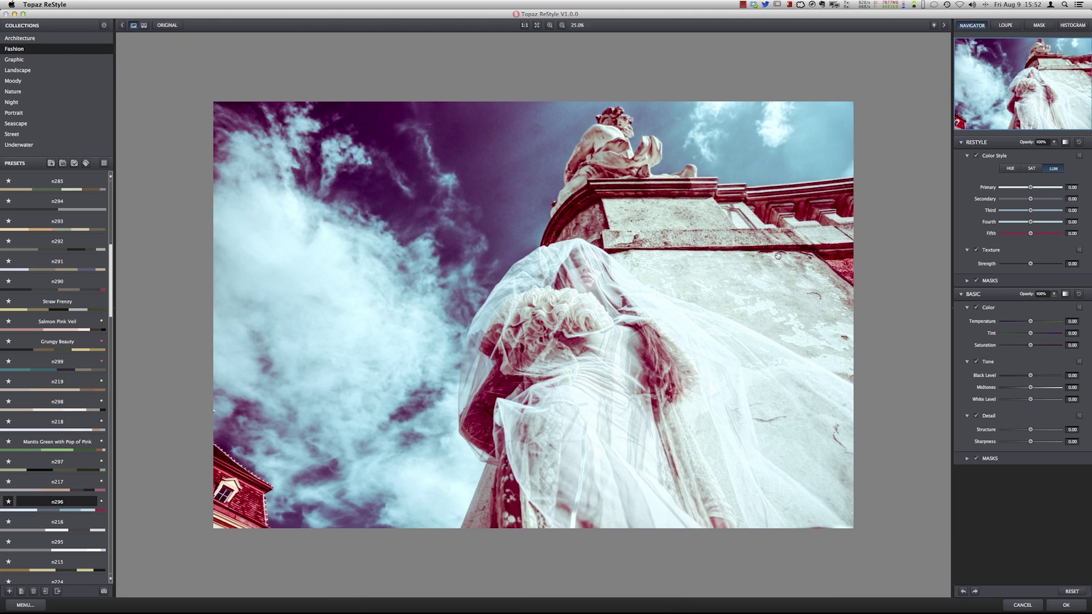
pyautogui.click(1054, 142)
pyautogui.moveTo(1066, 145); pyautogui.dragTo(1033, 146)
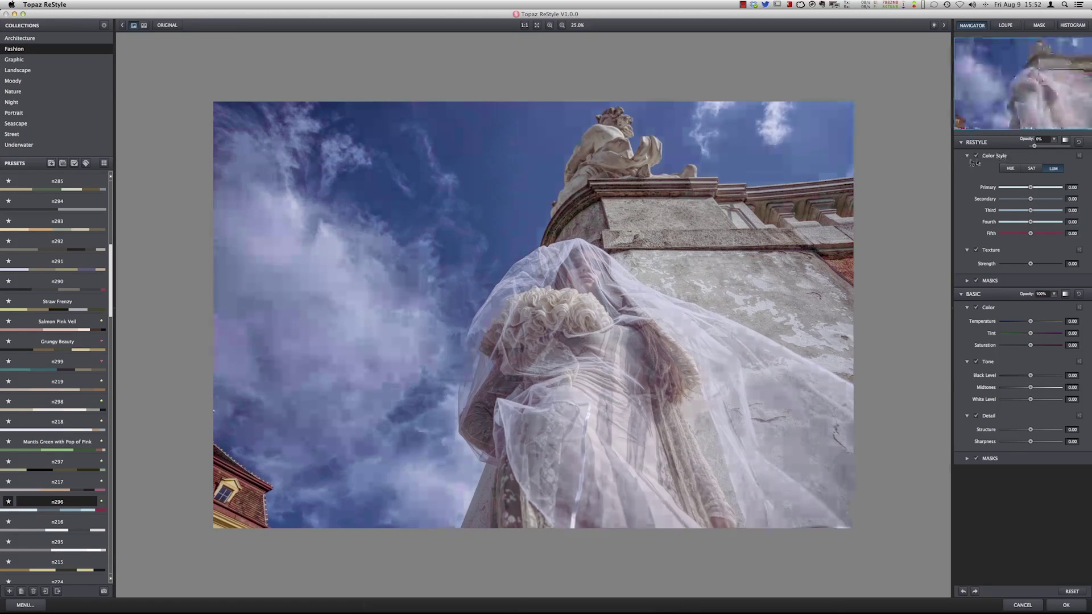
pyautogui.click(1038, 148)
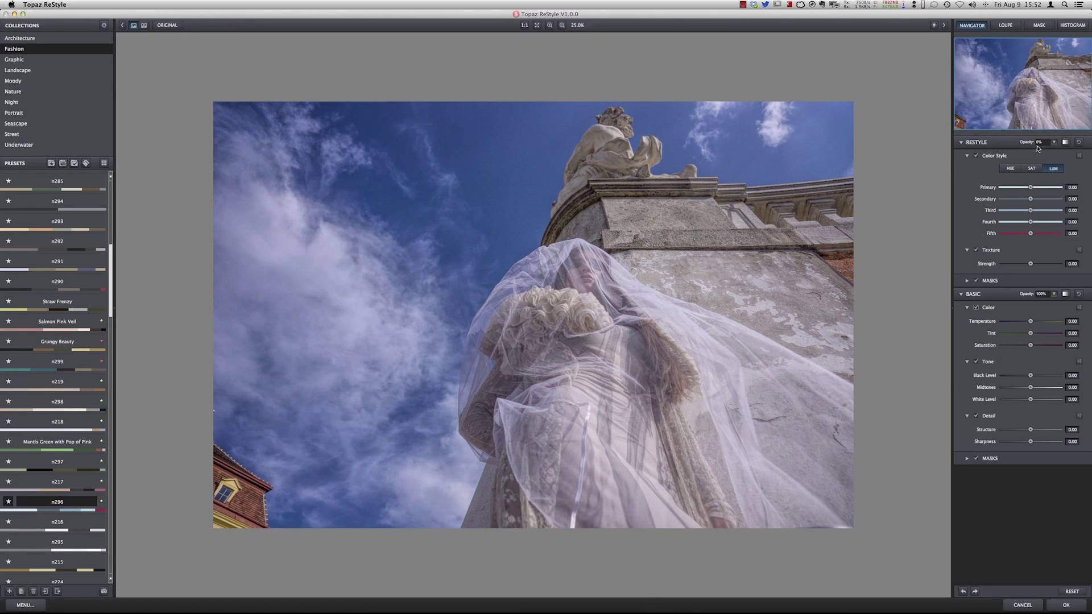
pyautogui.click(1052, 144)
pyautogui.moveTo(1037, 148); pyautogui.dragTo(1049, 148)
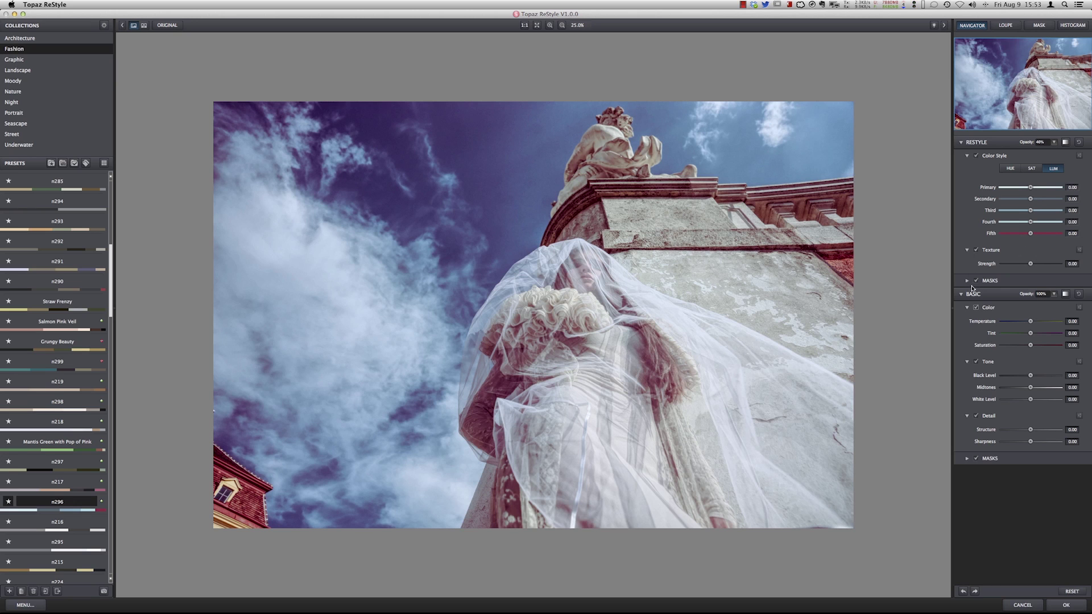
pyautogui.moveTo(1032, 335); pyautogui.dragTo(1030, 430)
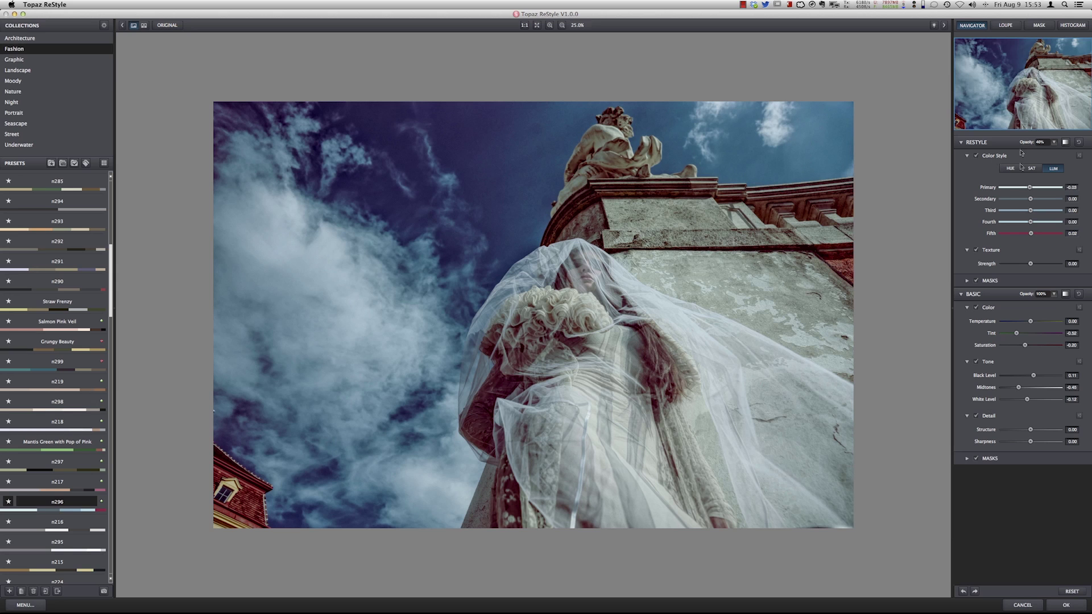
pyautogui.moveTo(532, 255); pyautogui.dragTo(534, 257)
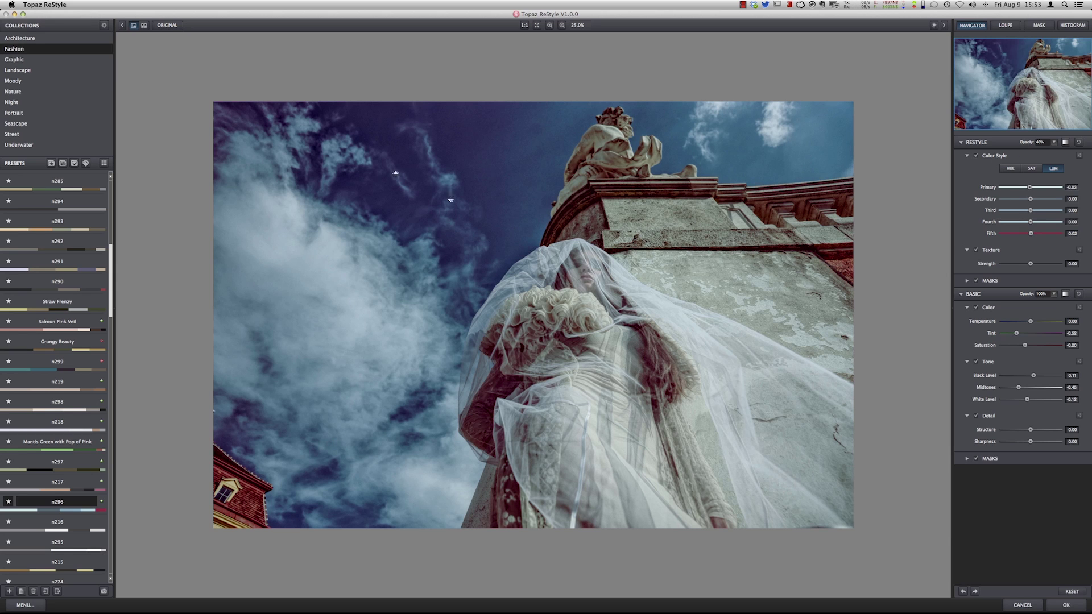
# Step: Compare against the original, then apply the warm n263 preset
pyautogui.click(168, 26)
pyautogui.click(170, 26)
pyautogui.moveTo(111, 300); pyautogui.dragTo(111, 515)
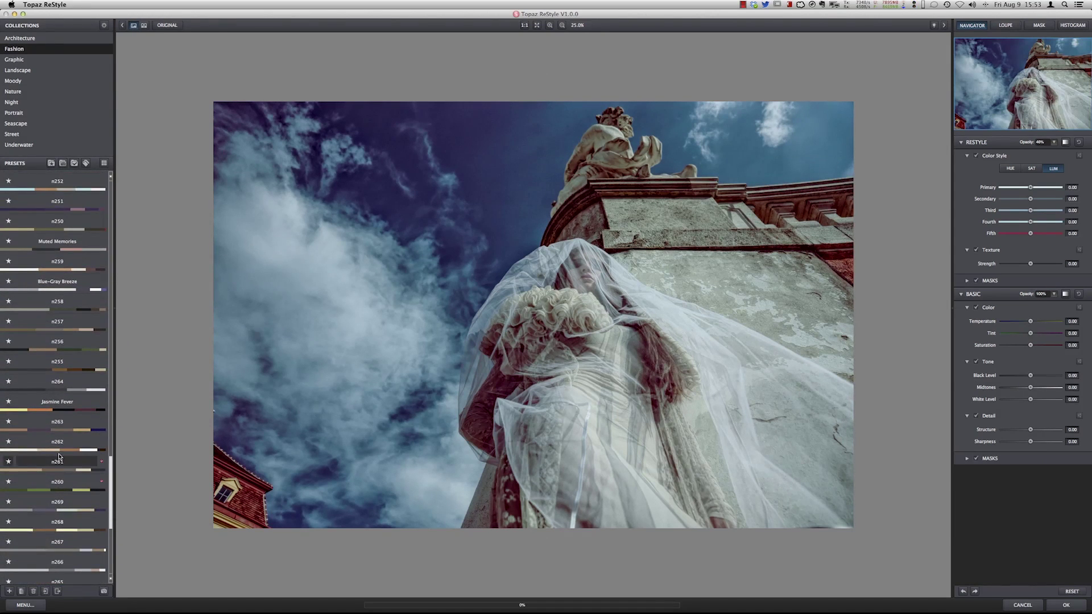
pyautogui.click(65, 429)
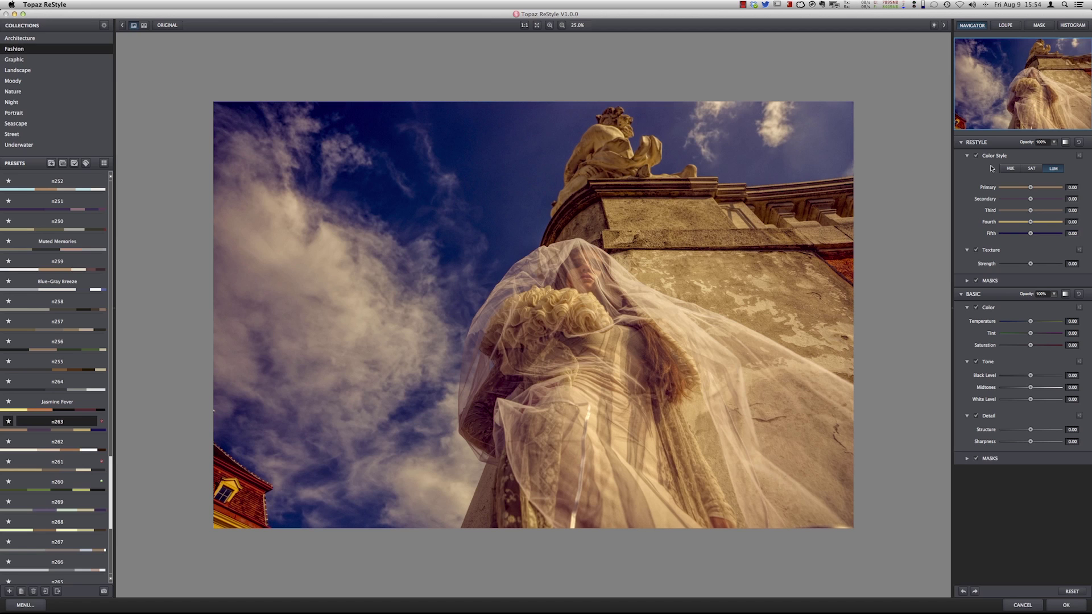
# Step: Reduce ReStyle opacity to 64% and lower the Tint, then view the original for comparison
pyautogui.click(1056, 143)
pyautogui.moveTo(1062, 149)
pyautogui.mouseDown()
pyautogui.moveTo(1041, 149)
pyautogui.moveTo(1056, 149)
pyautogui.mouseUp()
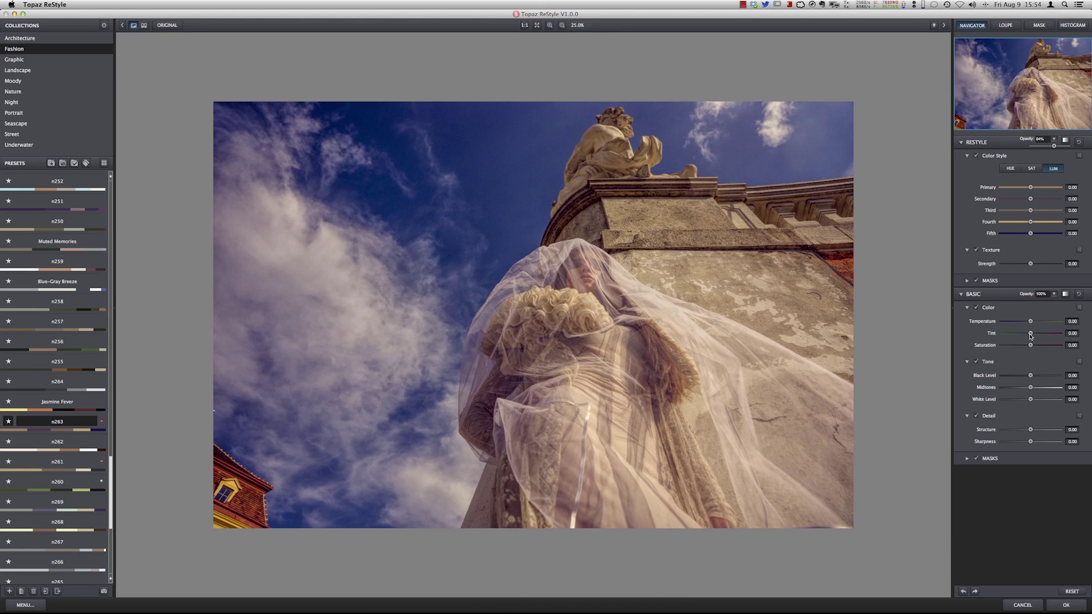
pyautogui.moveTo(1031, 333); pyautogui.dragTo(1027, 400)
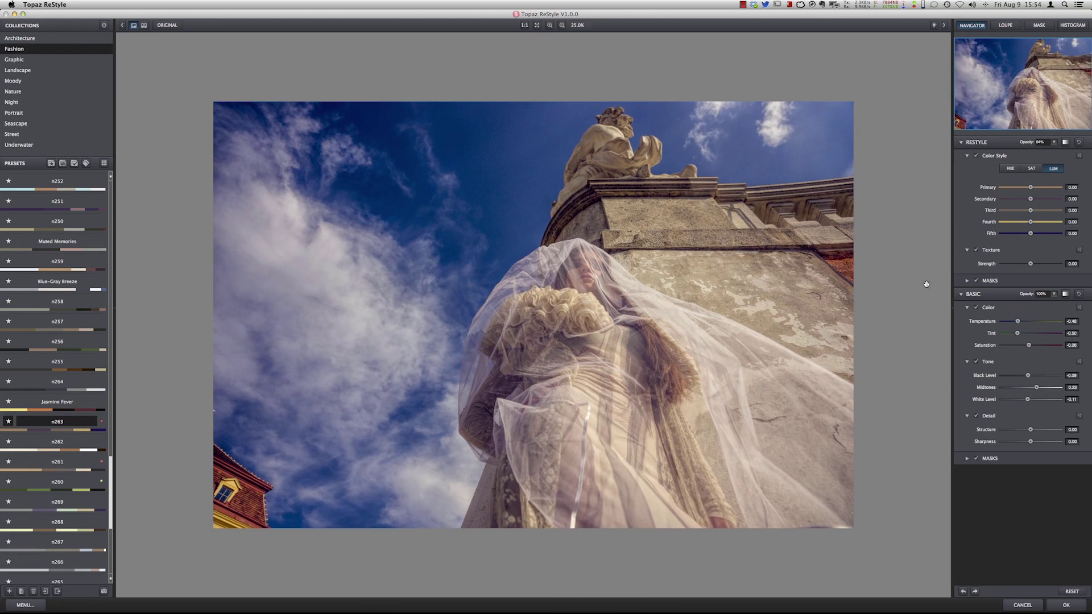
pyautogui.click(167, 27)
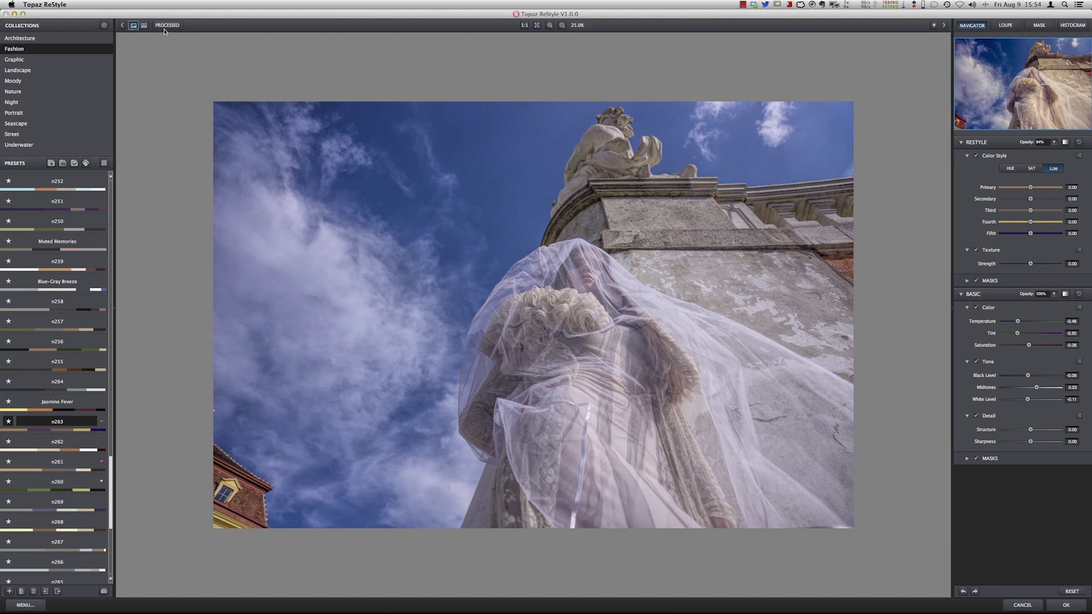
# Step: Switch the ReStyle preview from Original back to the processed warm-and-blue n263 look
pyautogui.click(168, 27)
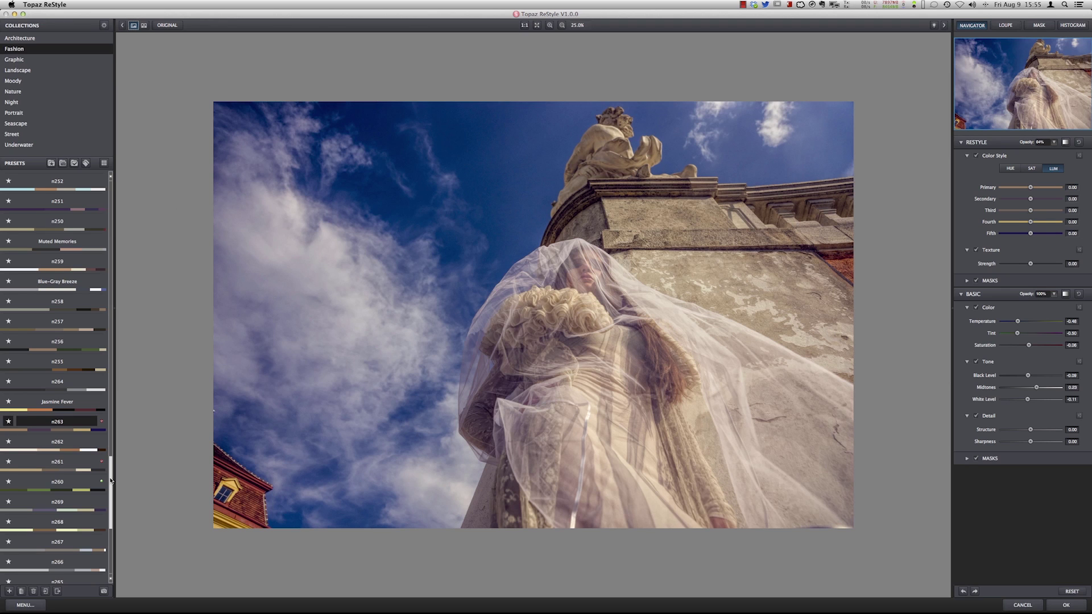
pyautogui.scroll(1, 74, 455)
pyautogui.moveTo(63, 438)
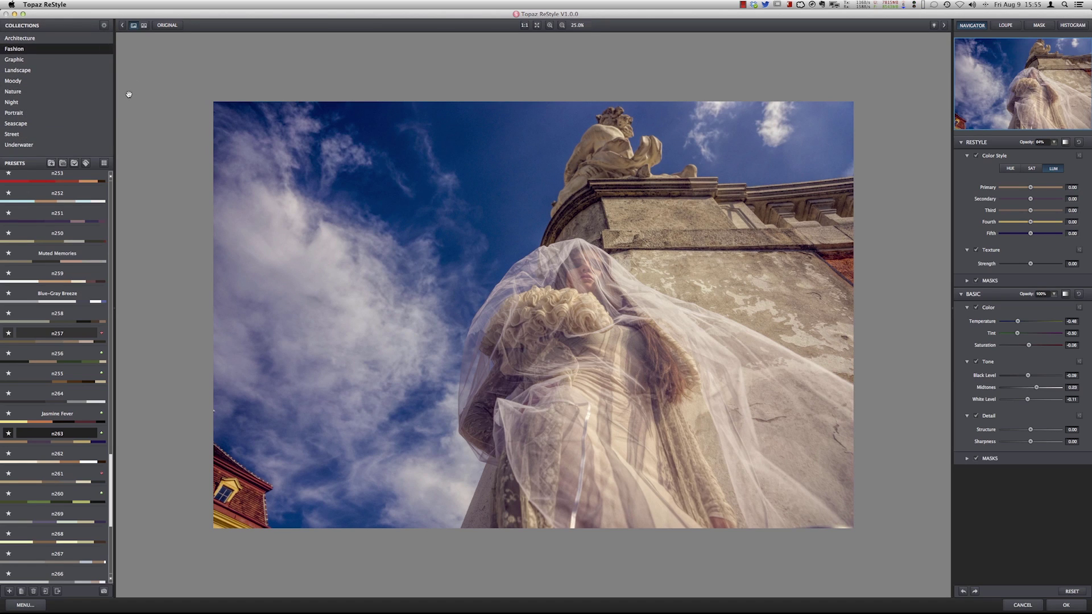
# Step: Create a new preset collection in Topaz ReStyle
pyautogui.click(104, 25)
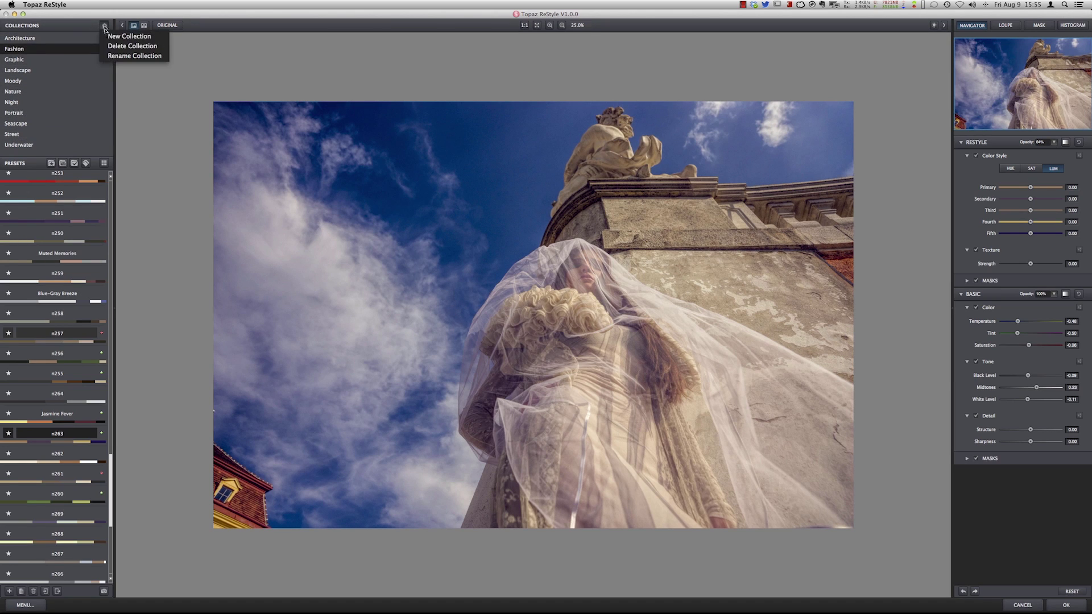
pyautogui.click(119, 38)
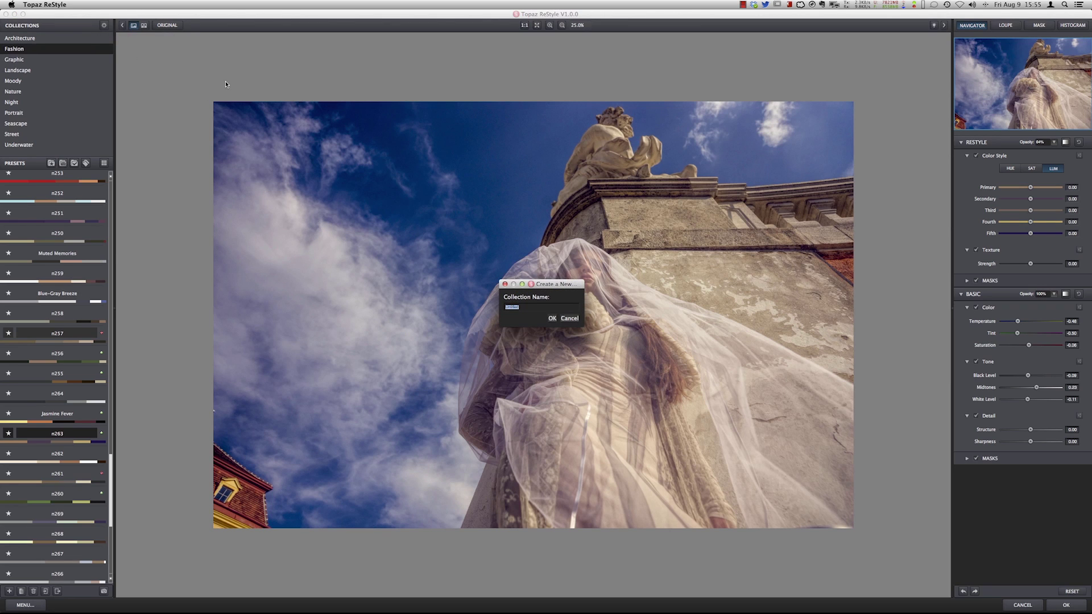
pyautogui.press('Return')
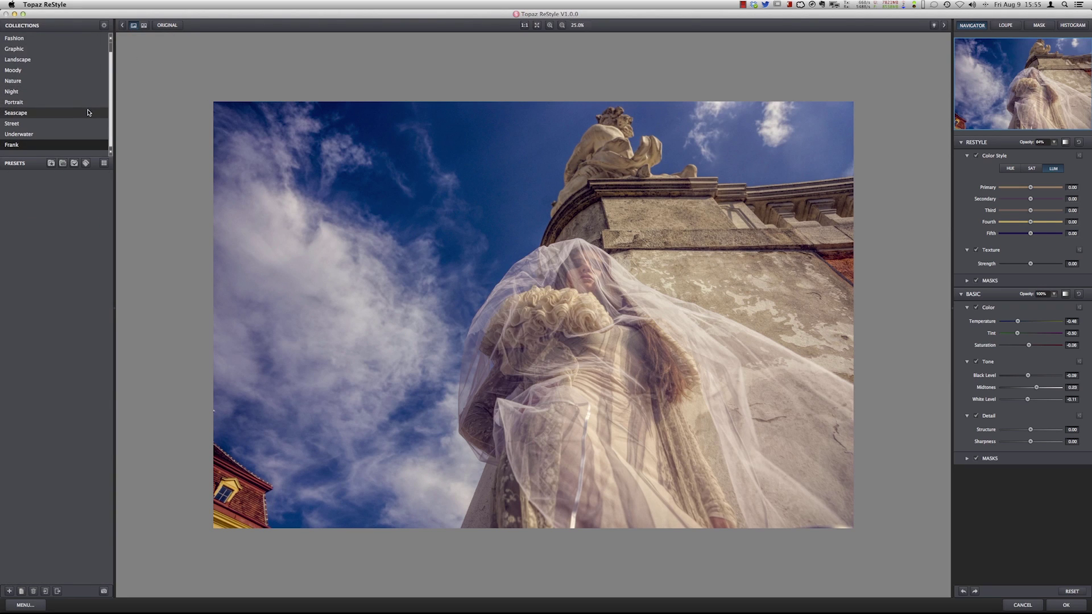
# Step: Save the current look as the preset 'Blue with yellow'
pyautogui.click(9, 591)
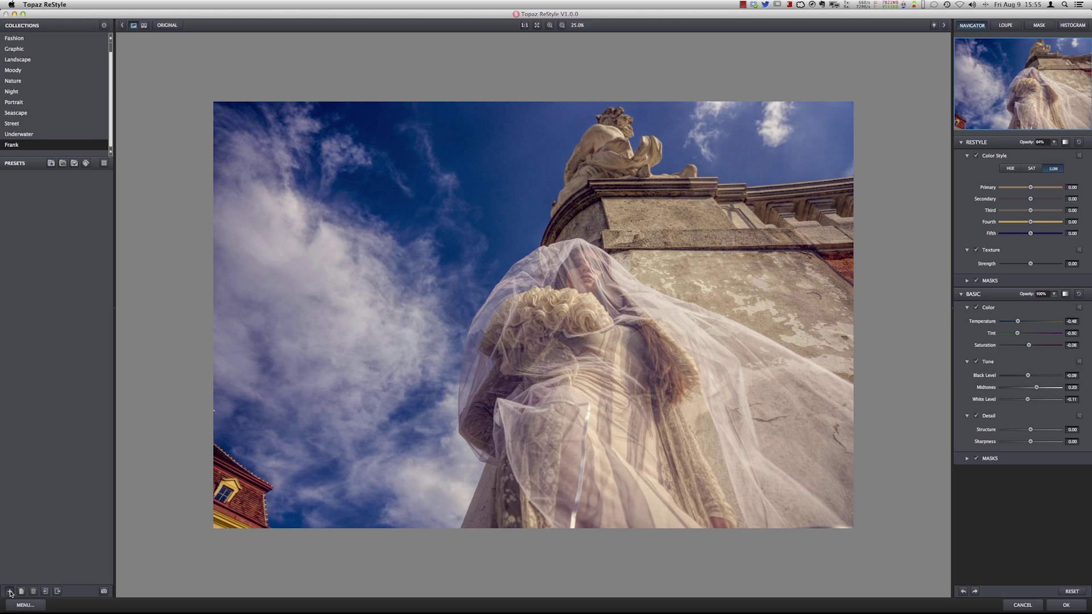
pyautogui.write('Bue with yellow')
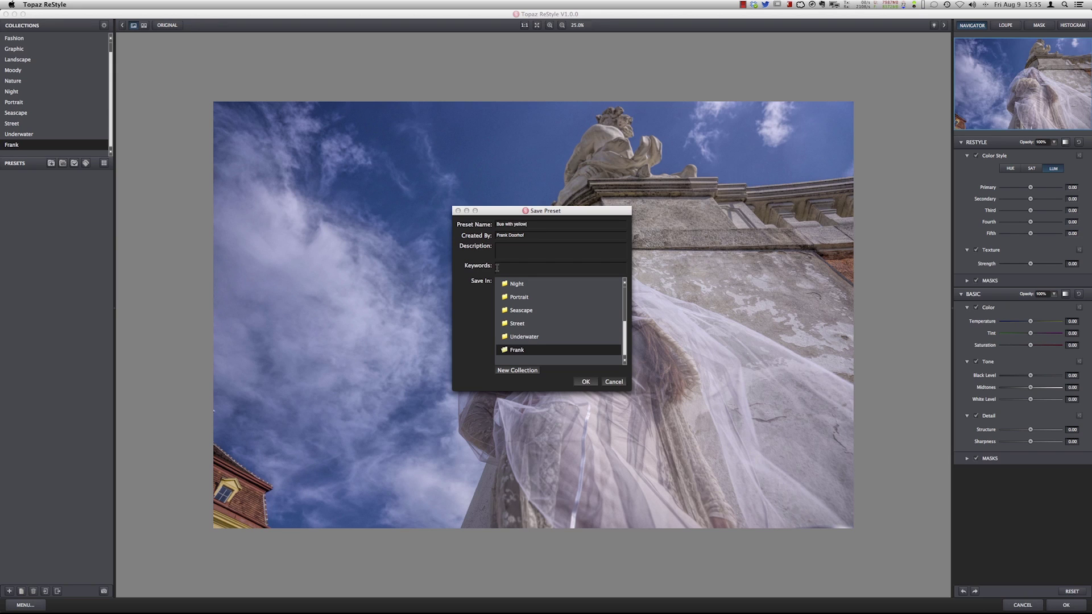
pyautogui.click(586, 381)
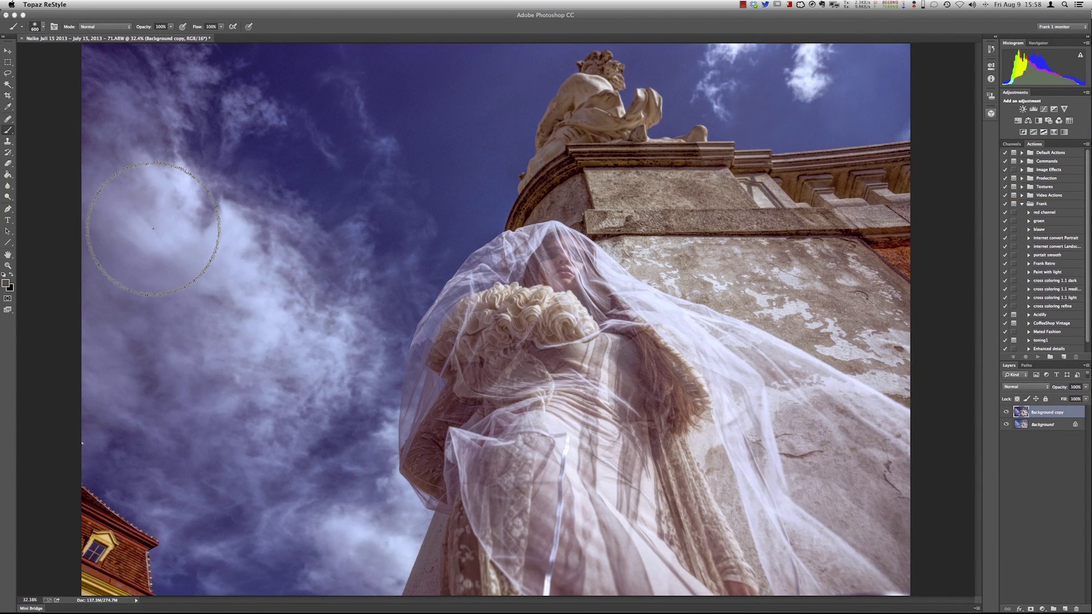
pyautogui.click(1007, 414)
pyautogui.click(1008, 413)
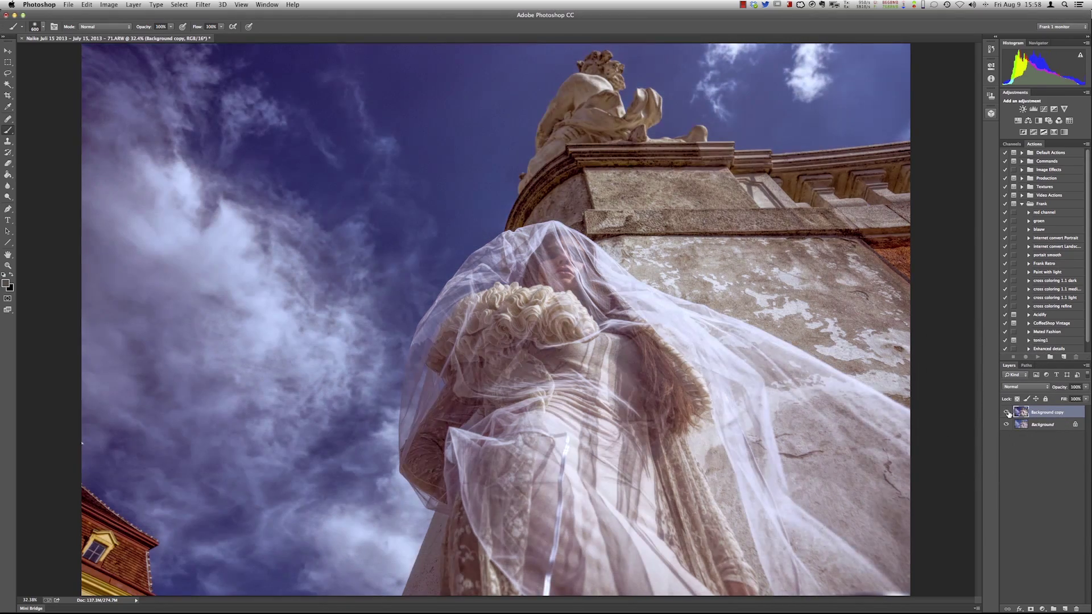
pyautogui.click(1008, 413)
pyautogui.click(1009, 414)
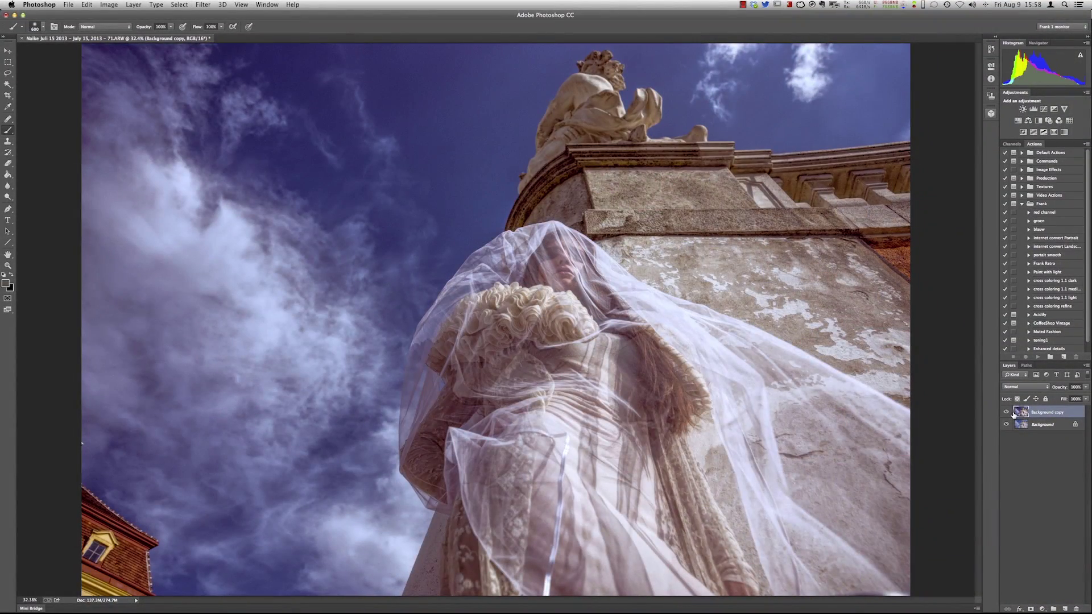